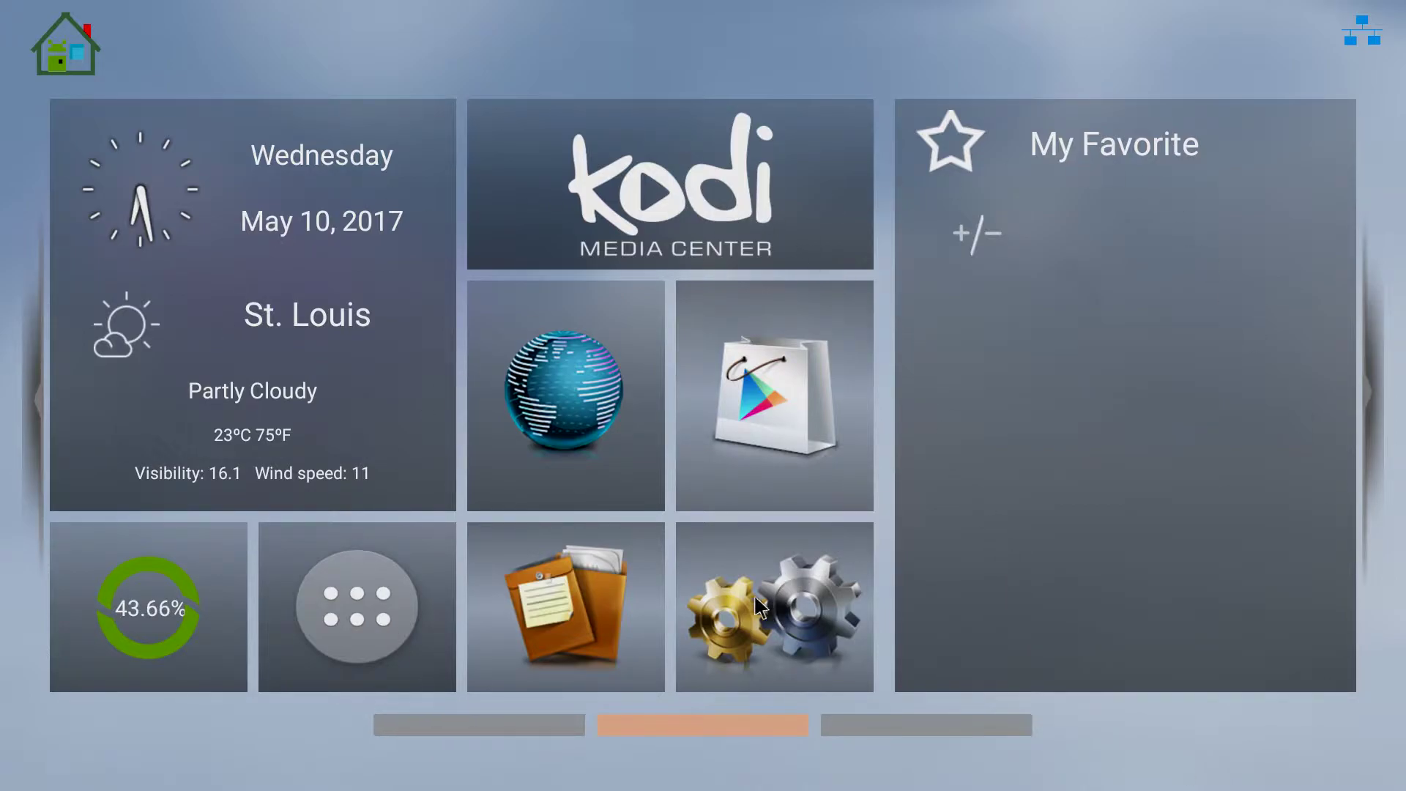
Clear all of Kodi's app data via Settings > Apps > Kodi, then back out to the main settings
{"action": "left_click", "coordinate": [768, 623]}
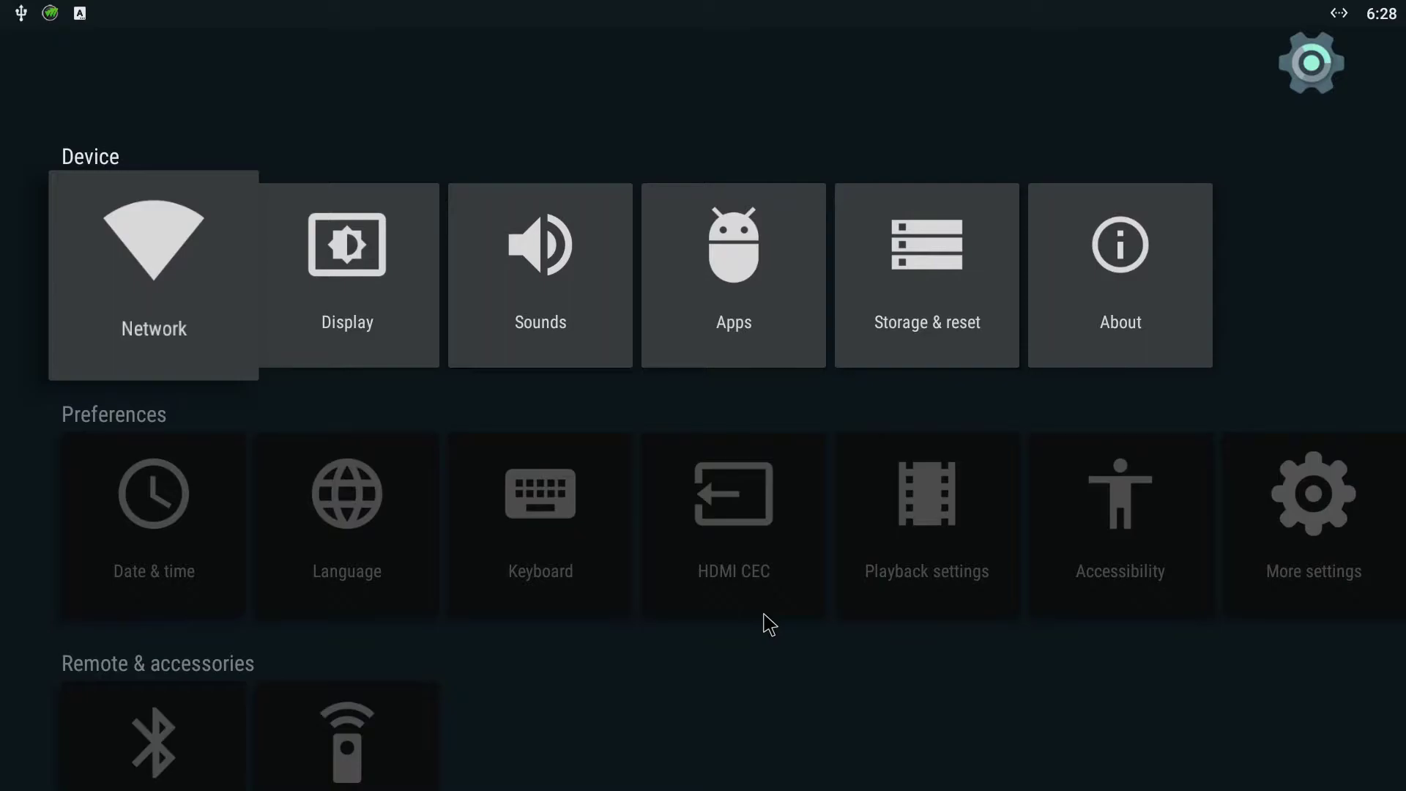
{"action": "left_click", "coordinate": [750, 322]}
{"action": "left_click", "coordinate": [750, 323]}
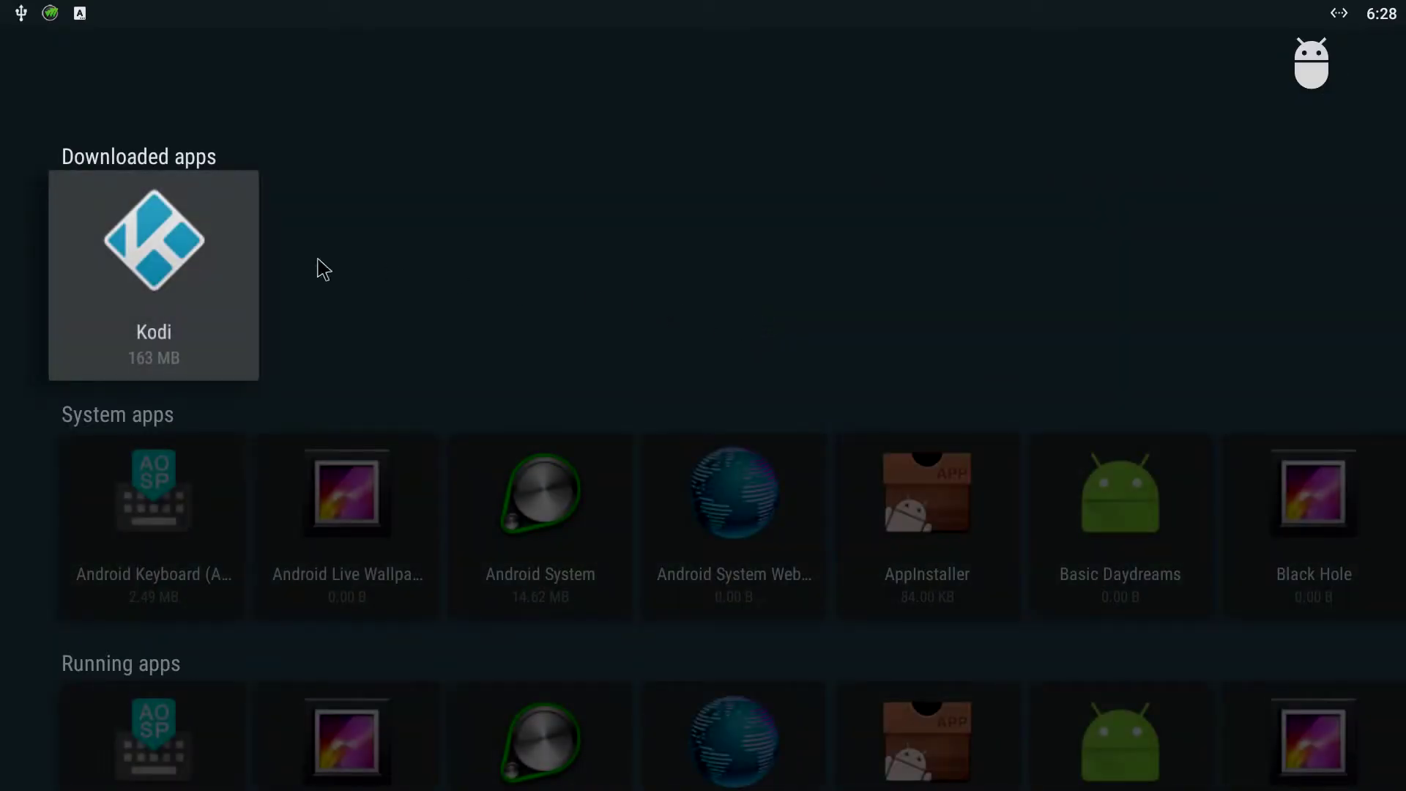
{"action": "left_click", "coordinate": [138, 276]}
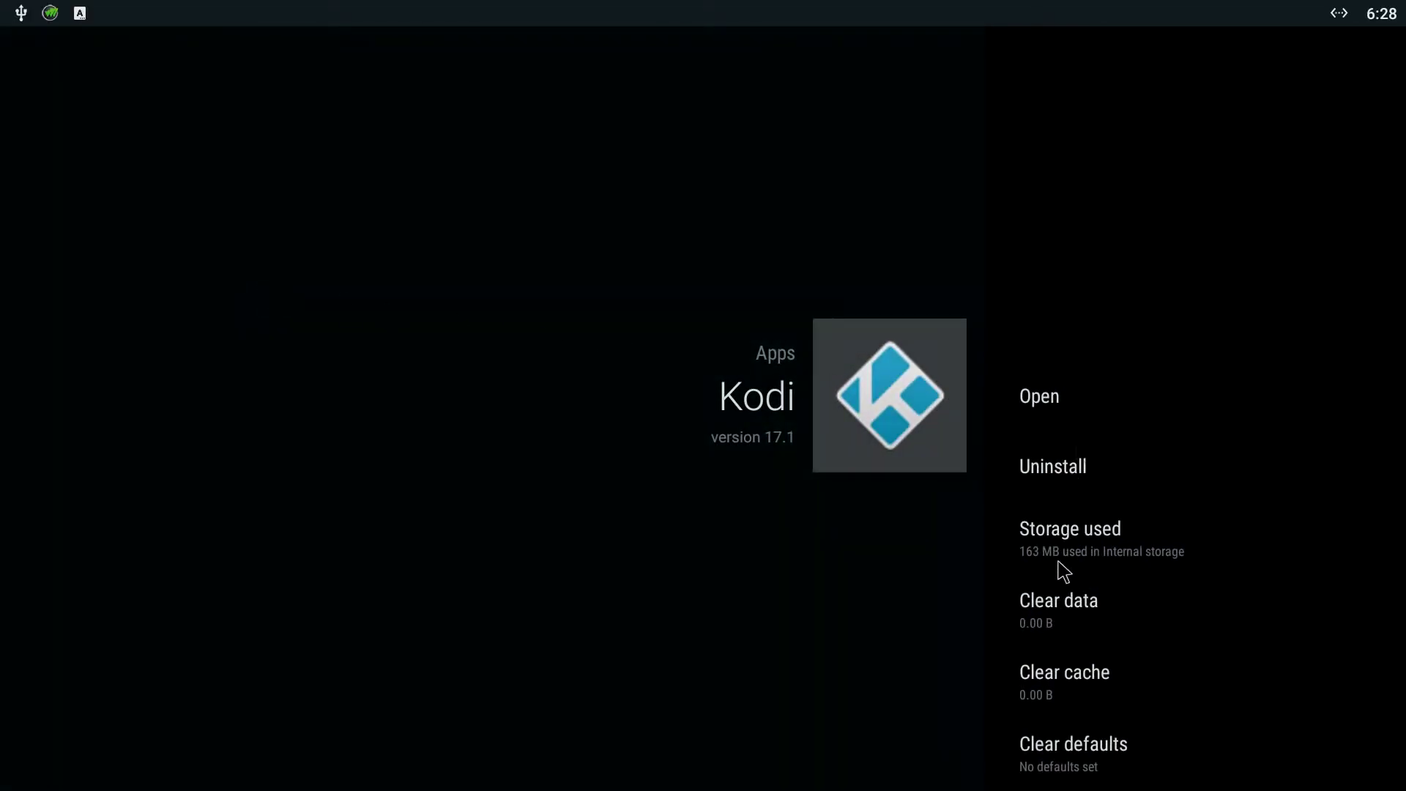
{"action": "left_click", "coordinate": [1066, 617]}
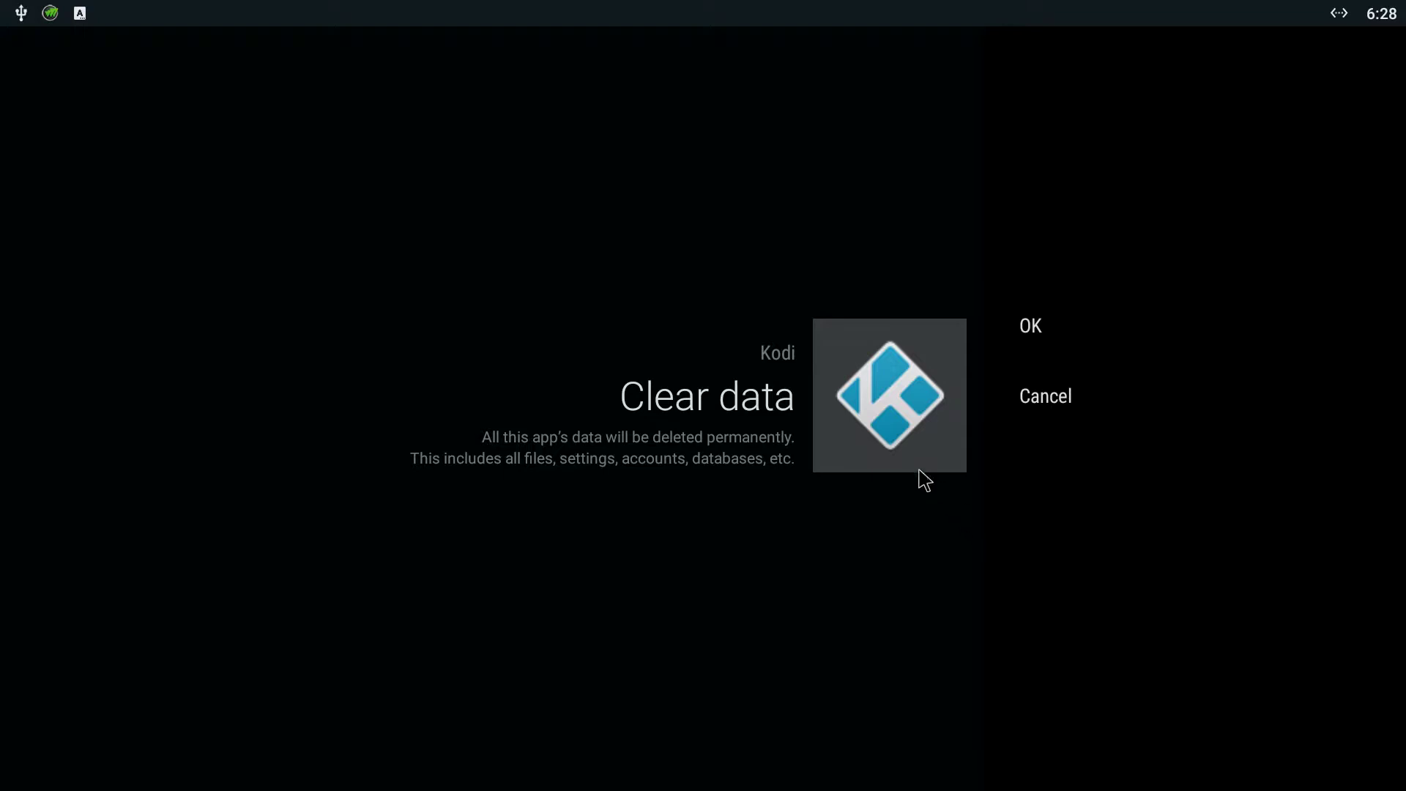
{"action": "left_click", "coordinate": [1033, 327]}
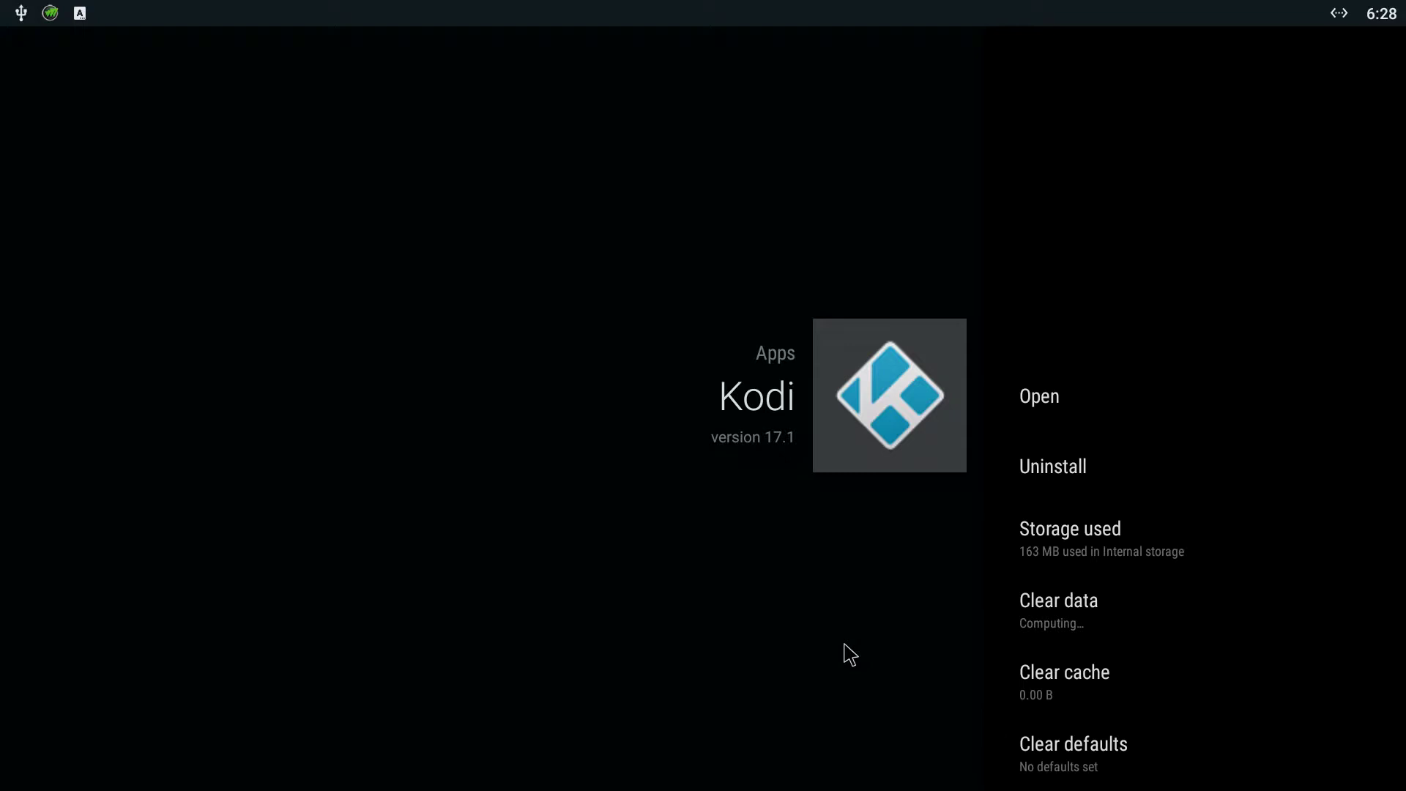
{"action": "key", "text": "Escape"}
{"action": "key", "text": "Escape"}
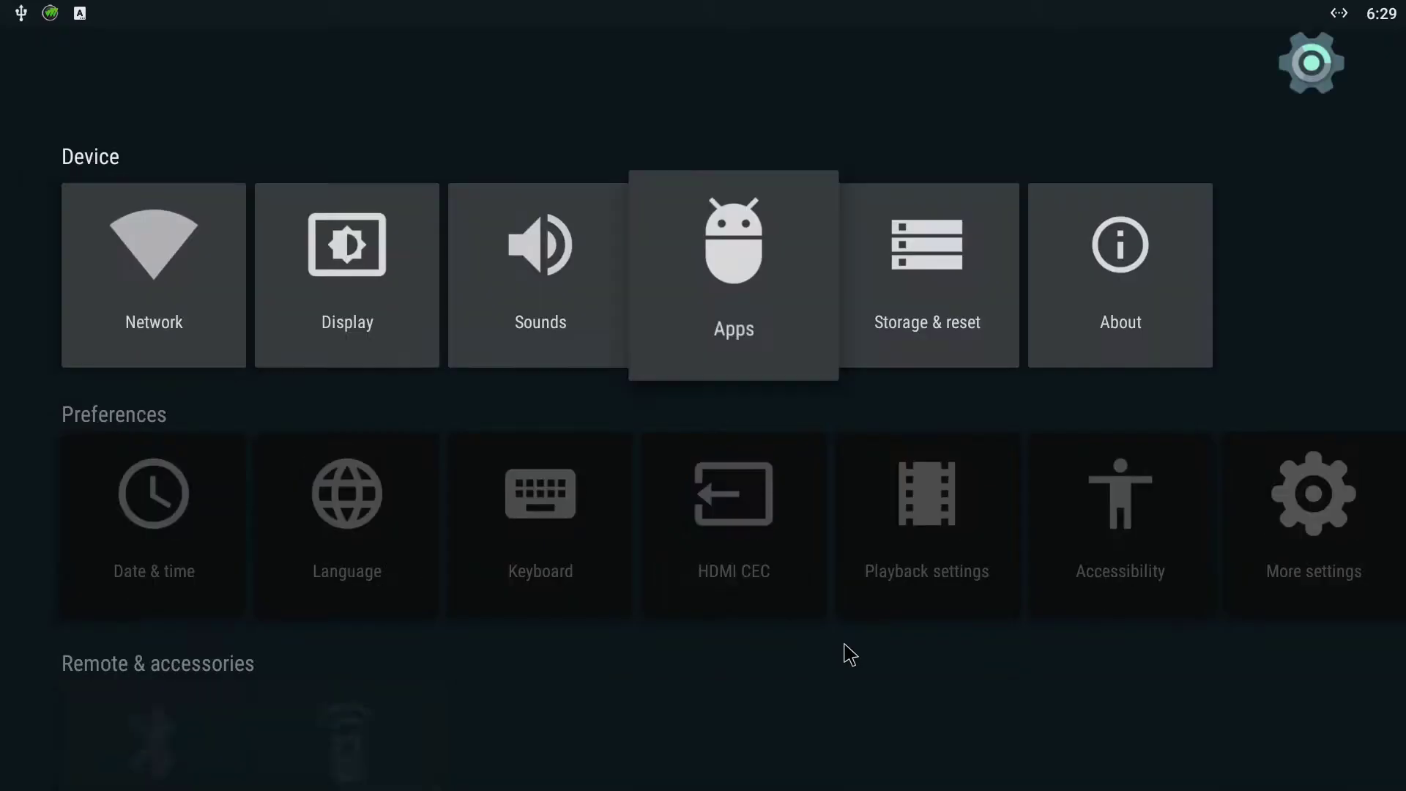
{"action": "key", "text": "Escape"}
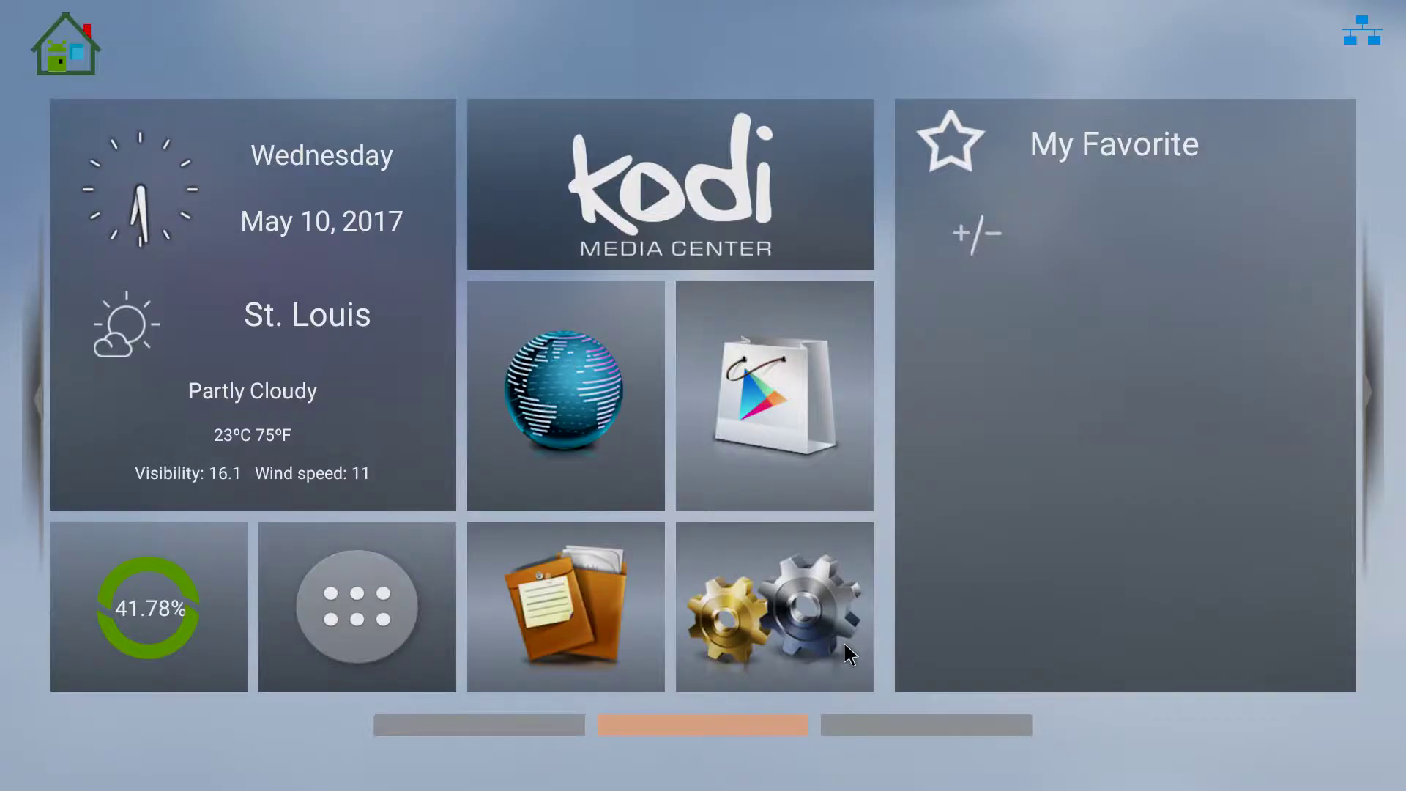
Launch Kodi from its launcher tile and wait for the empty-library home screen
{"action": "left_click", "coordinate": [670, 211]}
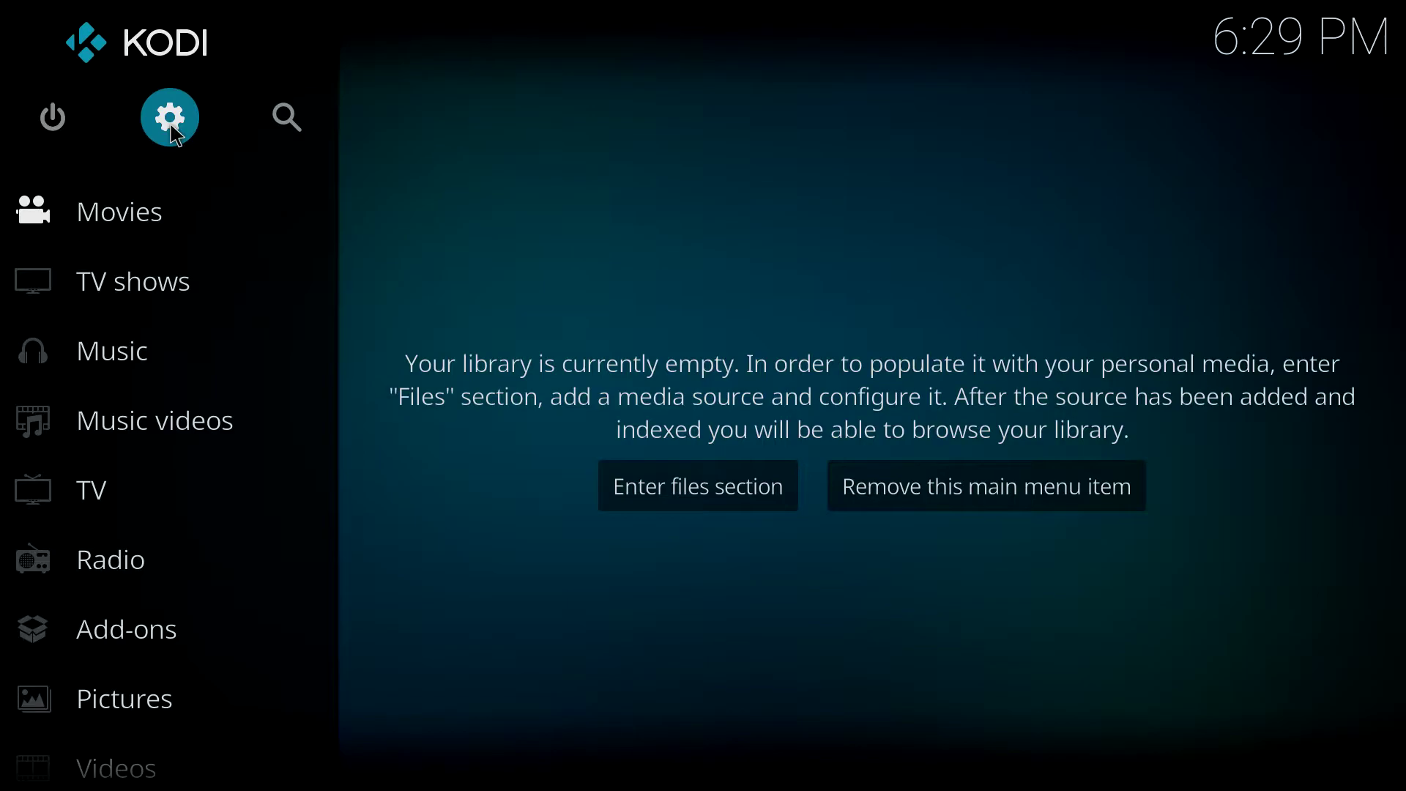
In System > Add-ons settings, enable Unknown sources, accept the warning, and turn on Show notifications
{"action": "left_click", "coordinate": [175, 132]}
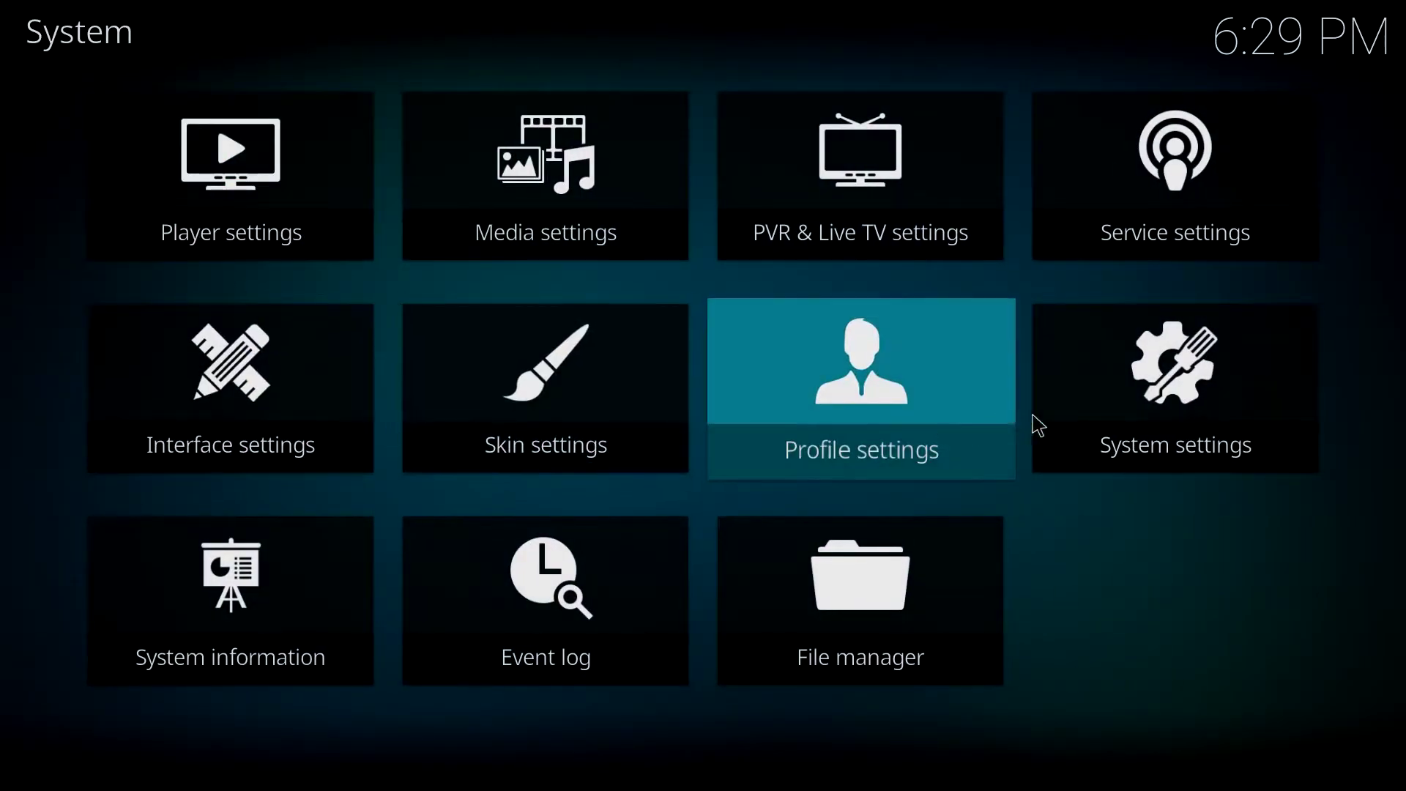
{"action": "left_click", "coordinate": [1159, 417]}
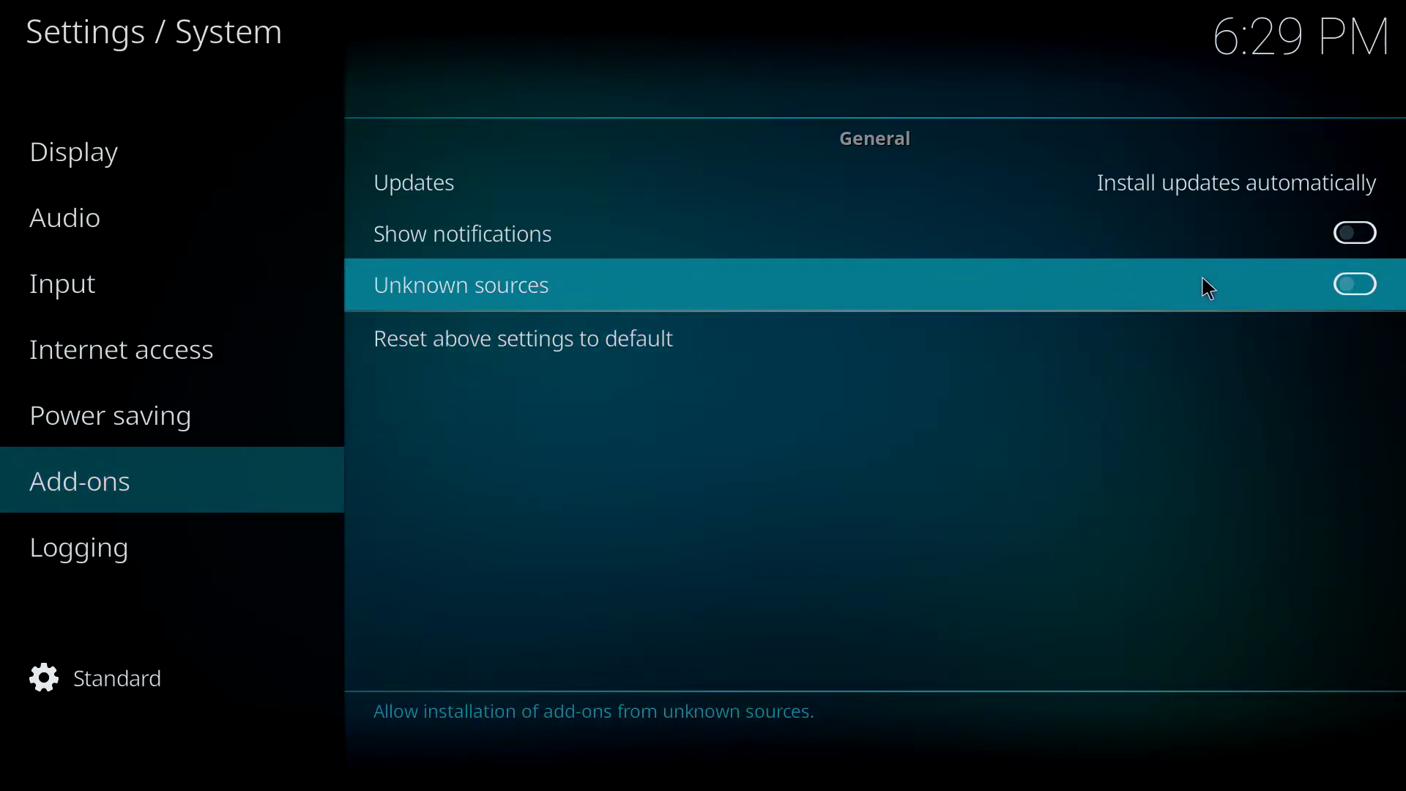
{"action": "left_click", "coordinate": [1224, 286]}
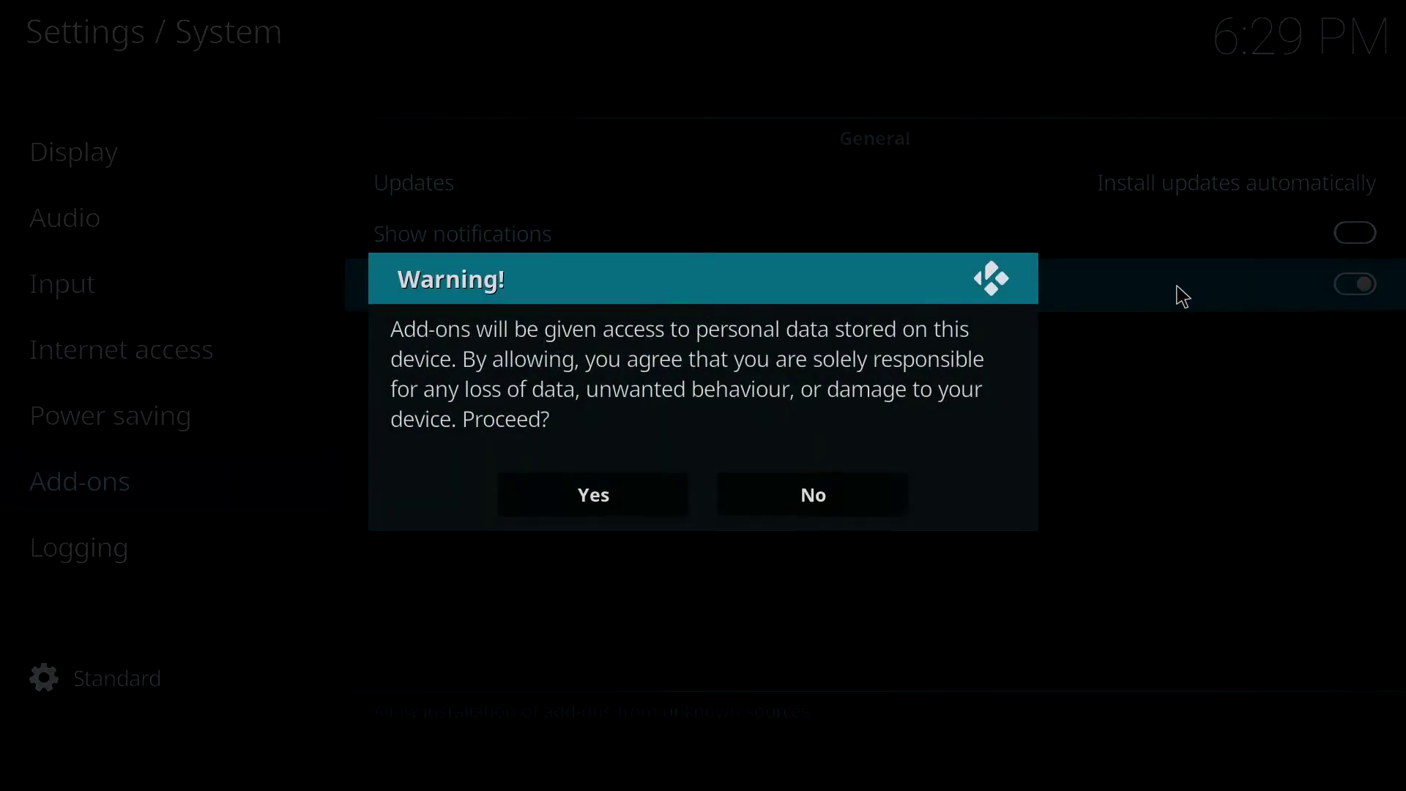
{"action": "left_click", "coordinate": [612, 506]}
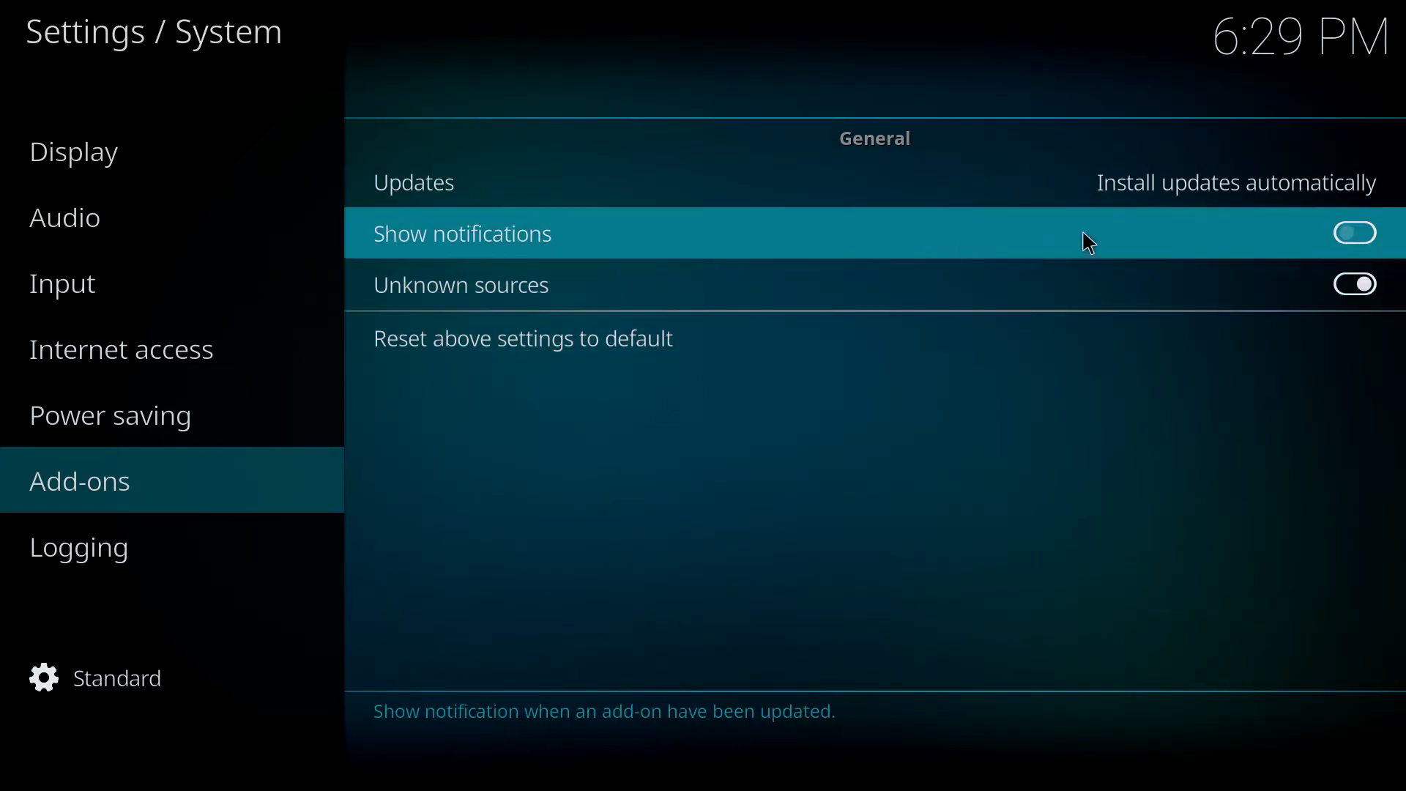
{"action": "left_click", "coordinate": [1169, 235]}
{"action": "key", "text": "Escape"}
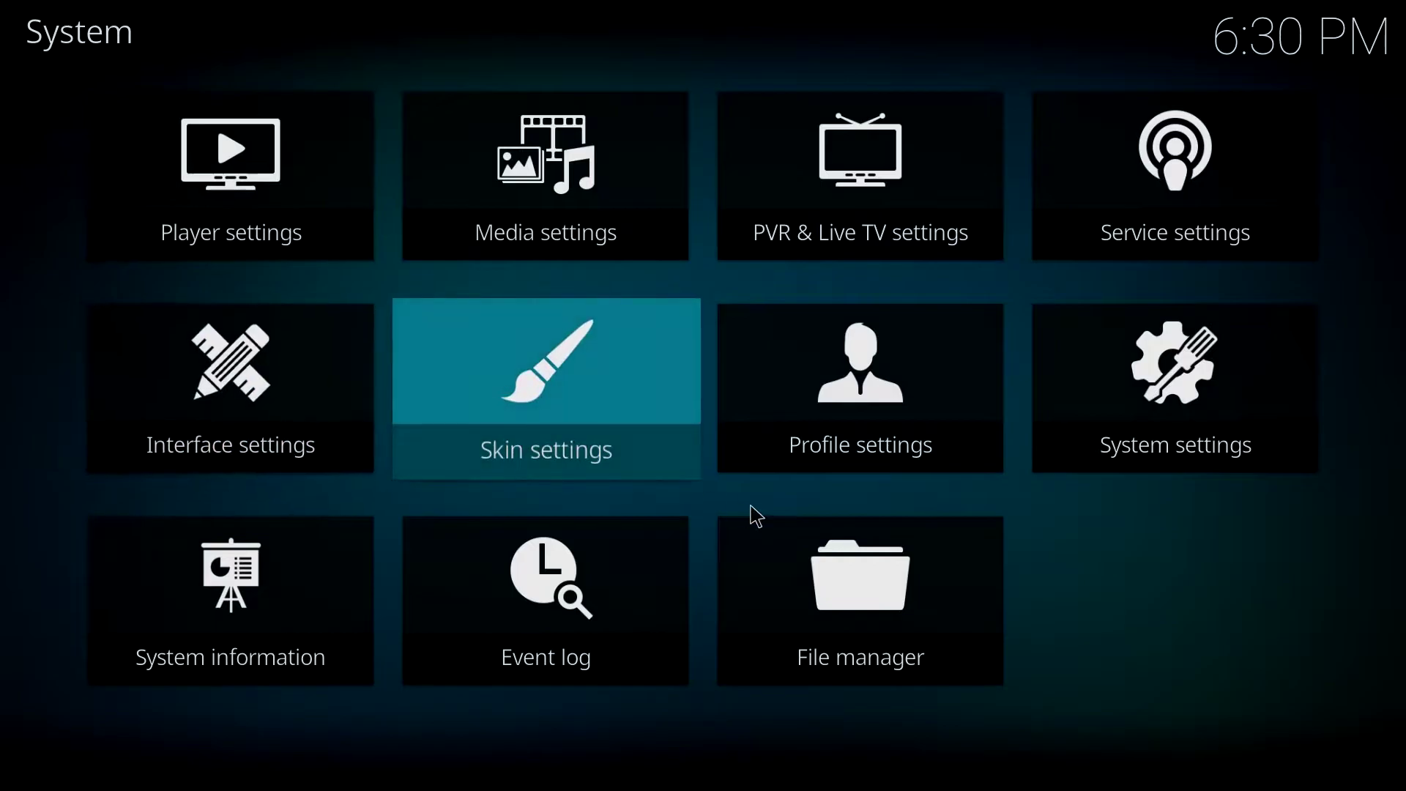
In File manager, start a new file source and select its empty <None> path row
{"action": "left_click", "coordinate": [894, 625]}
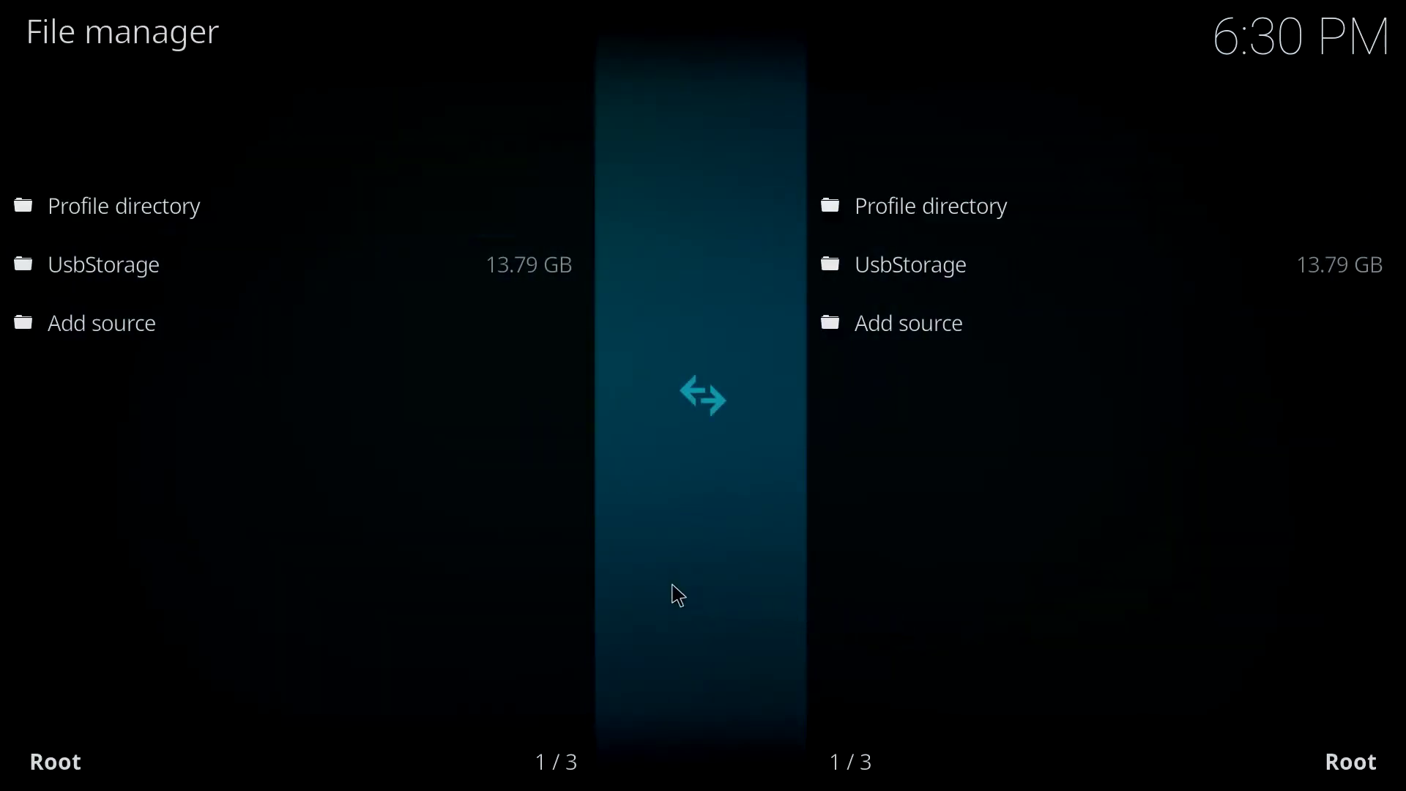
{"action": "left_click", "coordinate": [201, 322]}
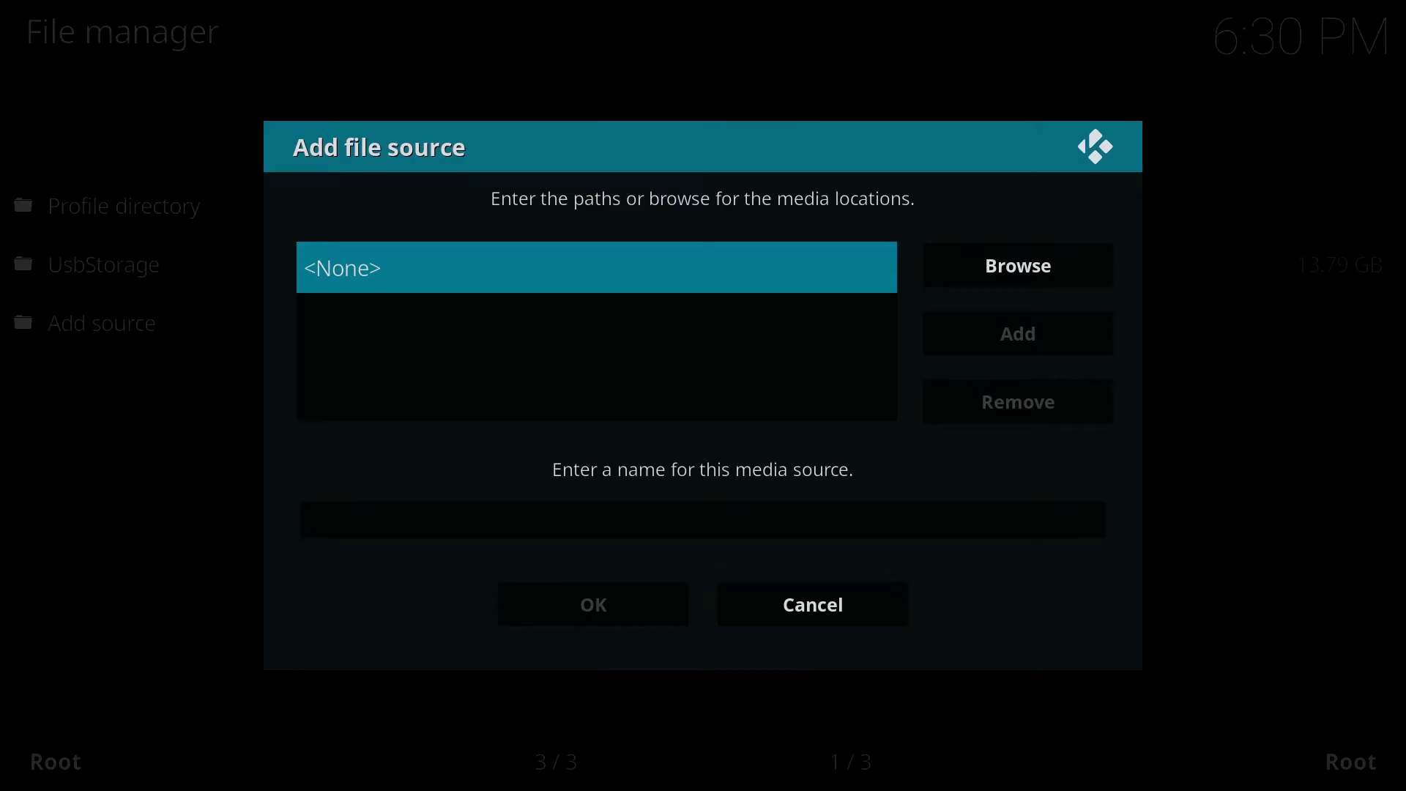
{"action": "left_click", "coordinate": [452, 280]}
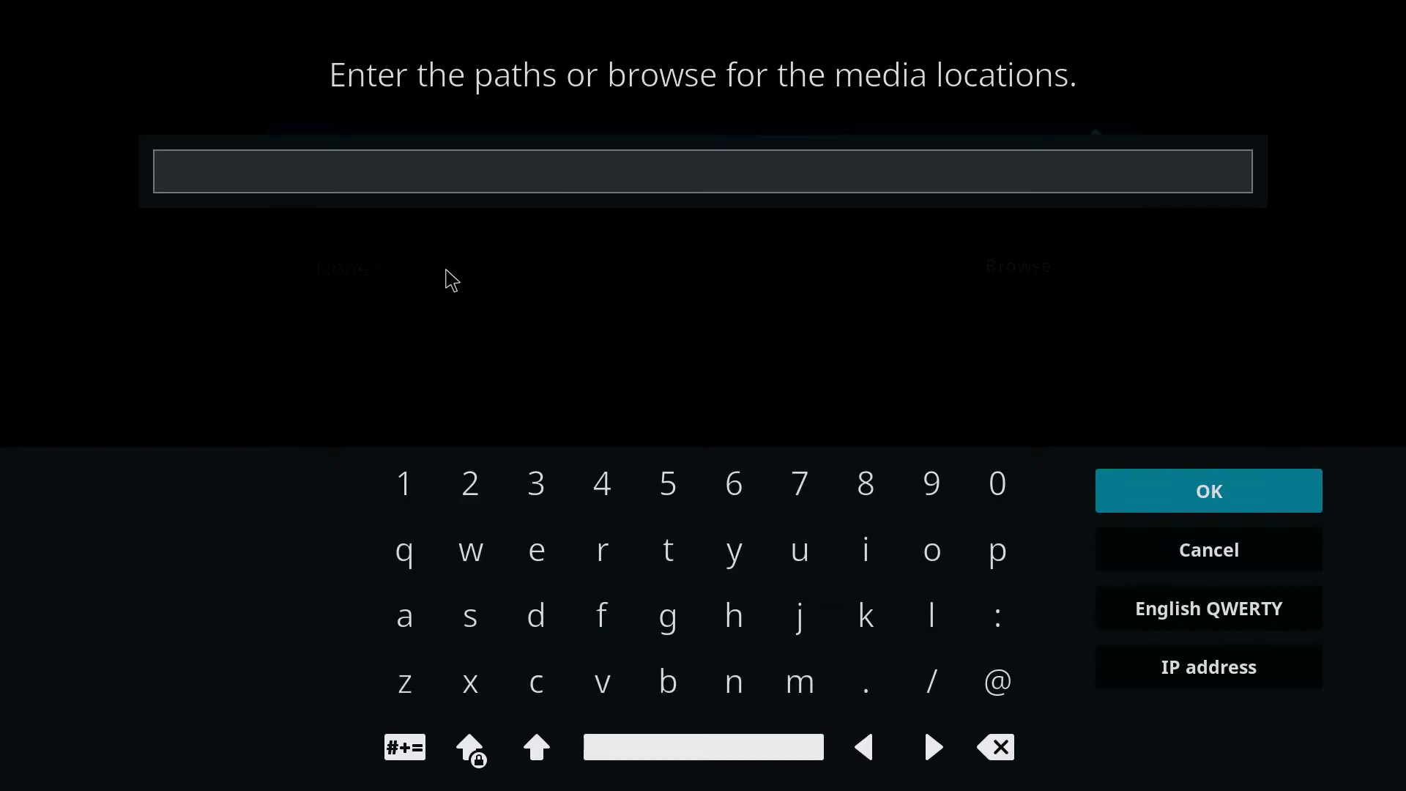
{"action": "type", "text": "h"}
{"action": "type", "text": "ttp"}
{"action": "type", "text": "://"}
{"action": "type", "text": "ultraw"}
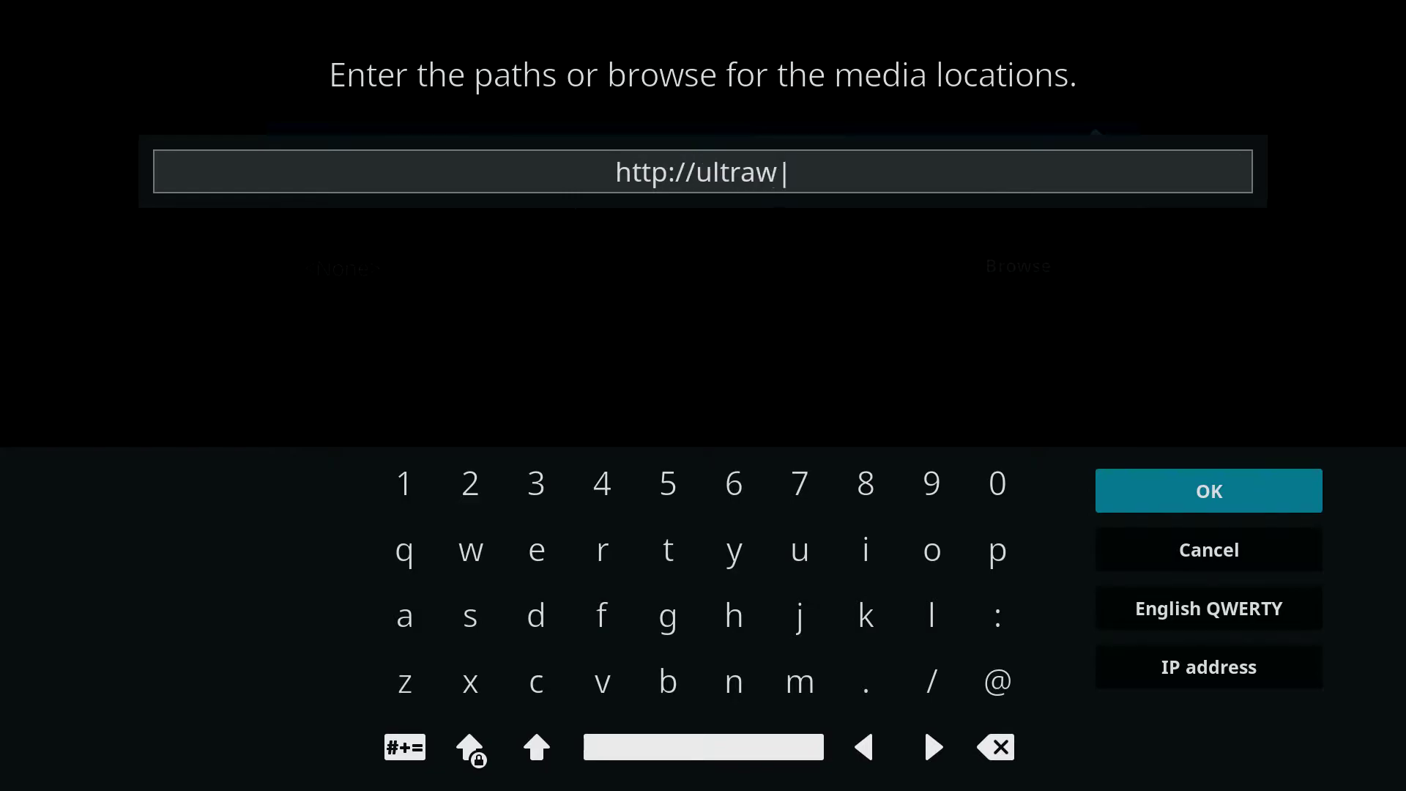
{"action": "type", "text": "izard."}
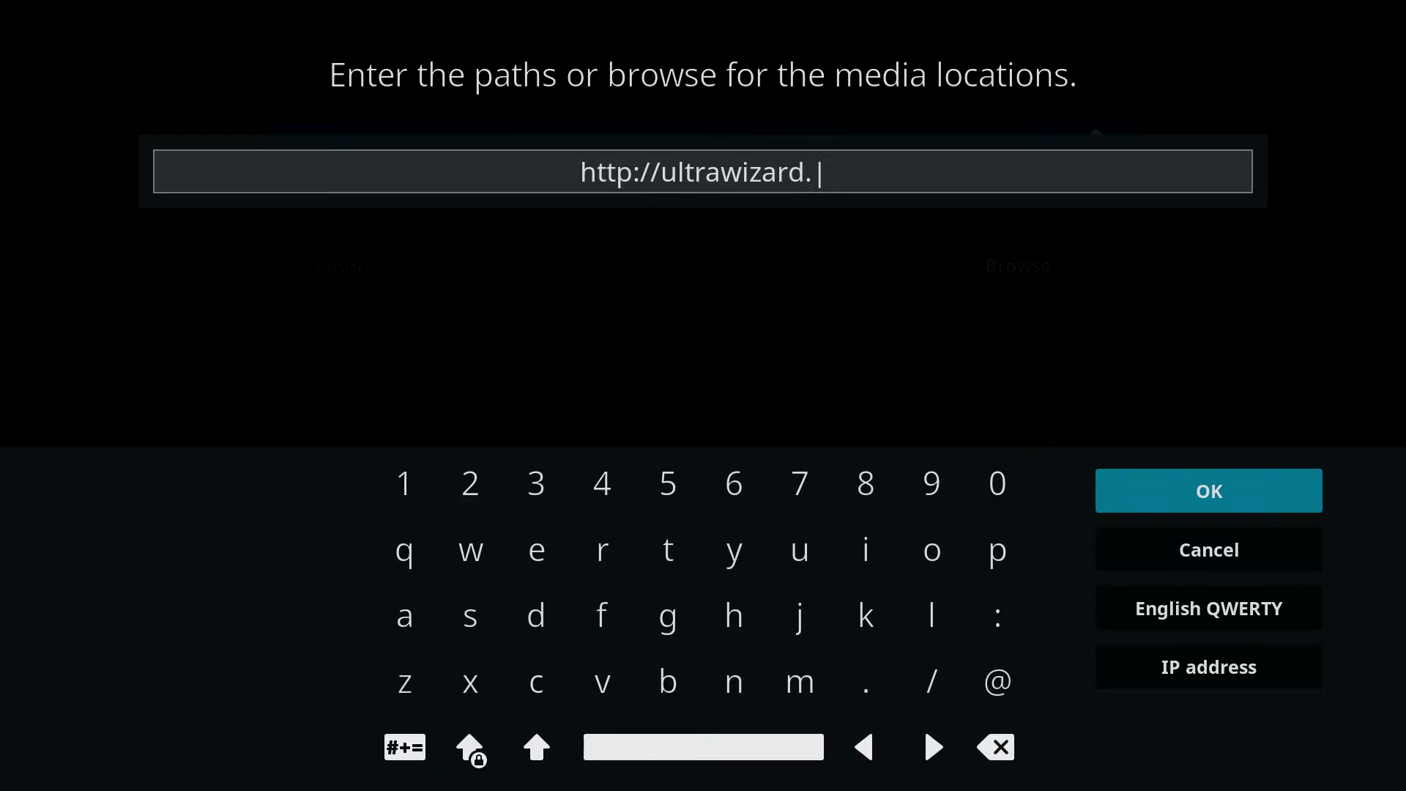
{"action": "type", "text": "esy."}
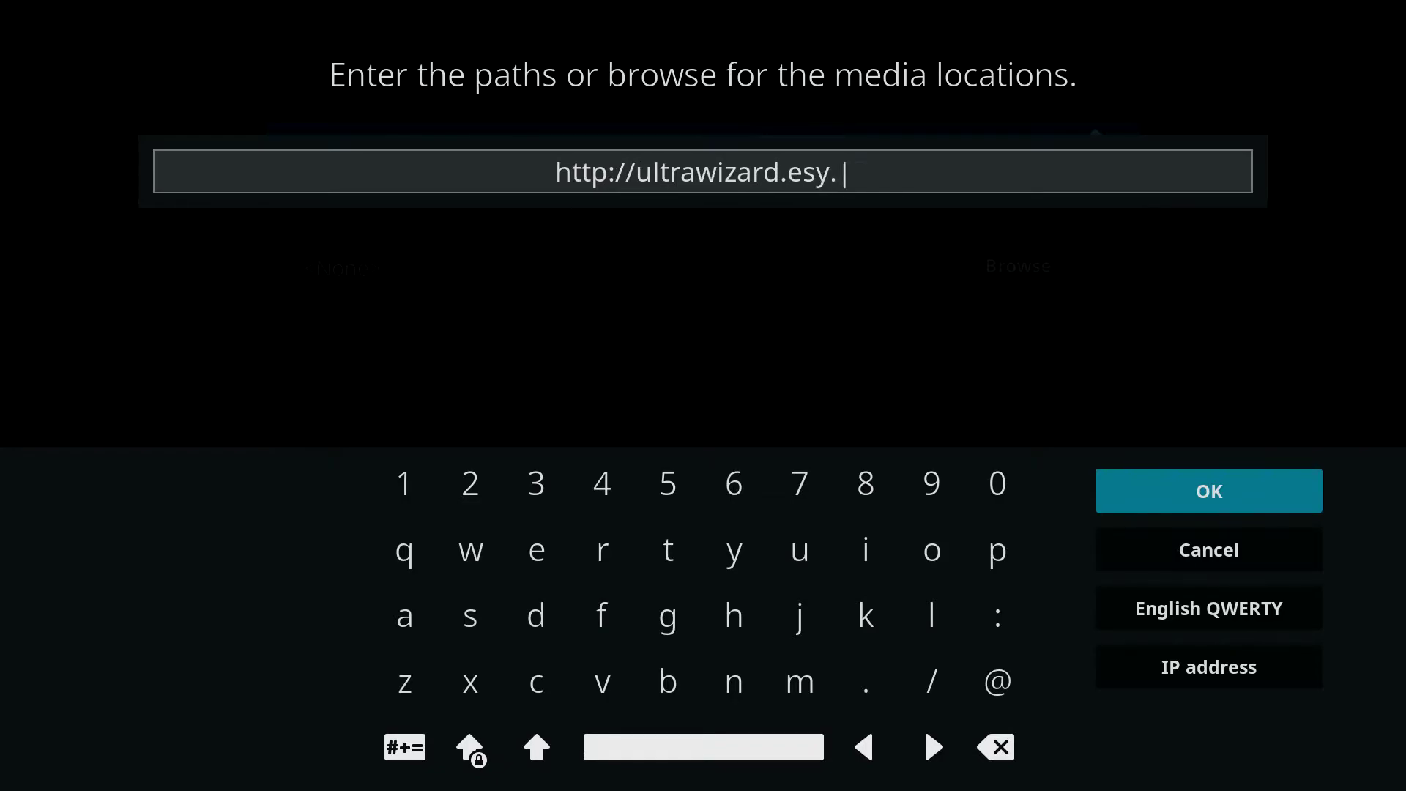
{"action": "type", "text": "es/"}
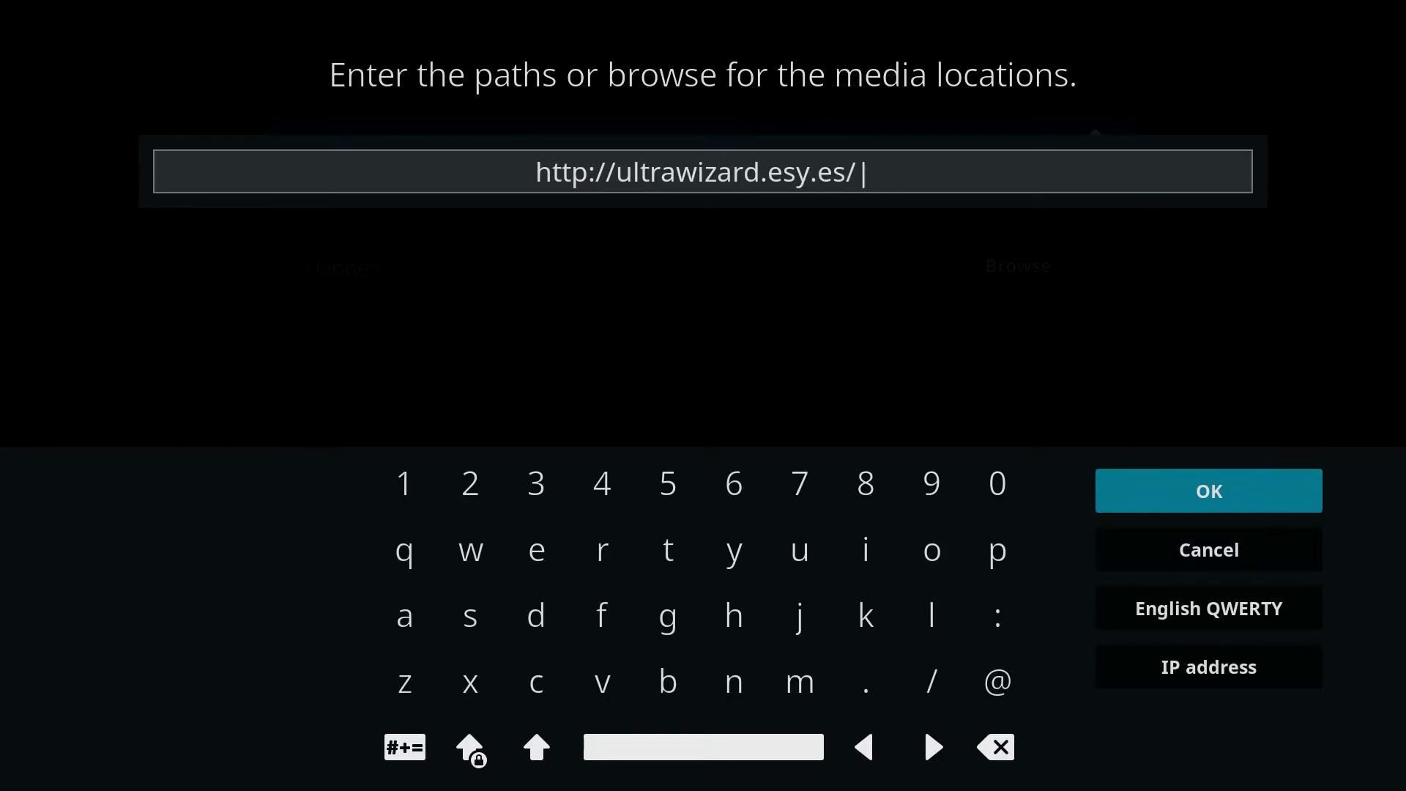
{"action": "type", "text": "wizard"}
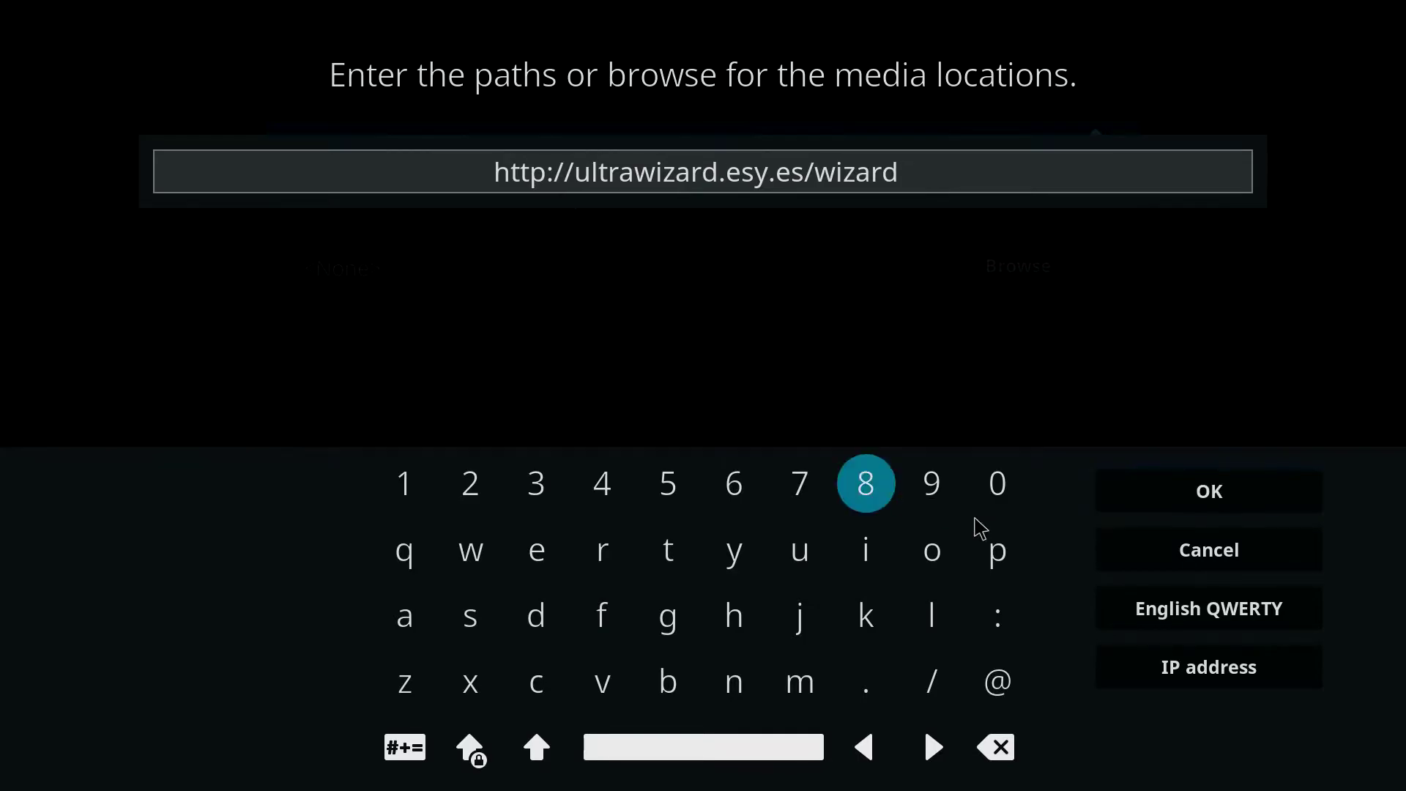
{"action": "left_click", "coordinate": [1209, 502]}
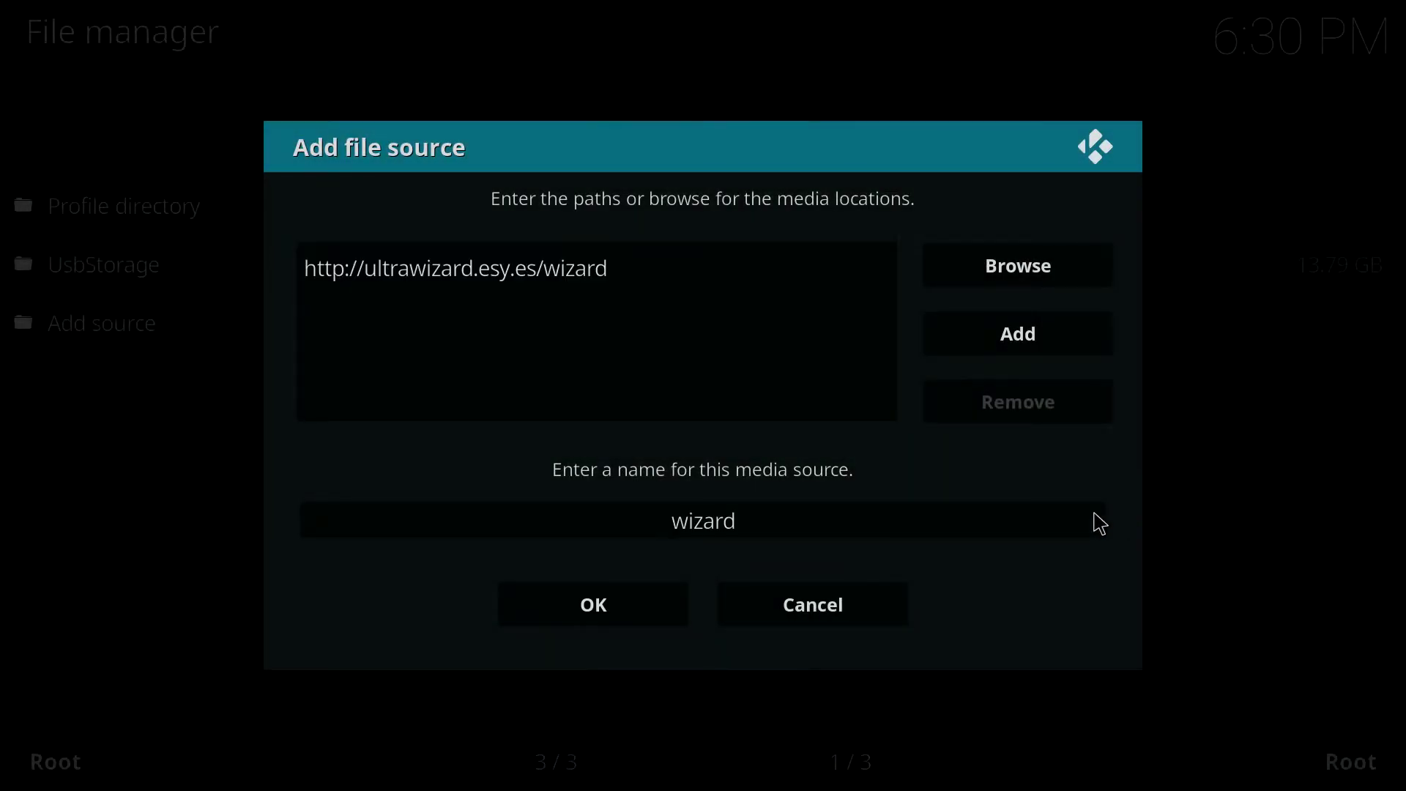
Replace the suggested source name 'wizard' with 'ultra' and save the file source
{"action": "key", "text": "BackSpace"}
{"action": "key", "text": "BackSpace"}
{"action": "key", "text": "BackSpace"}
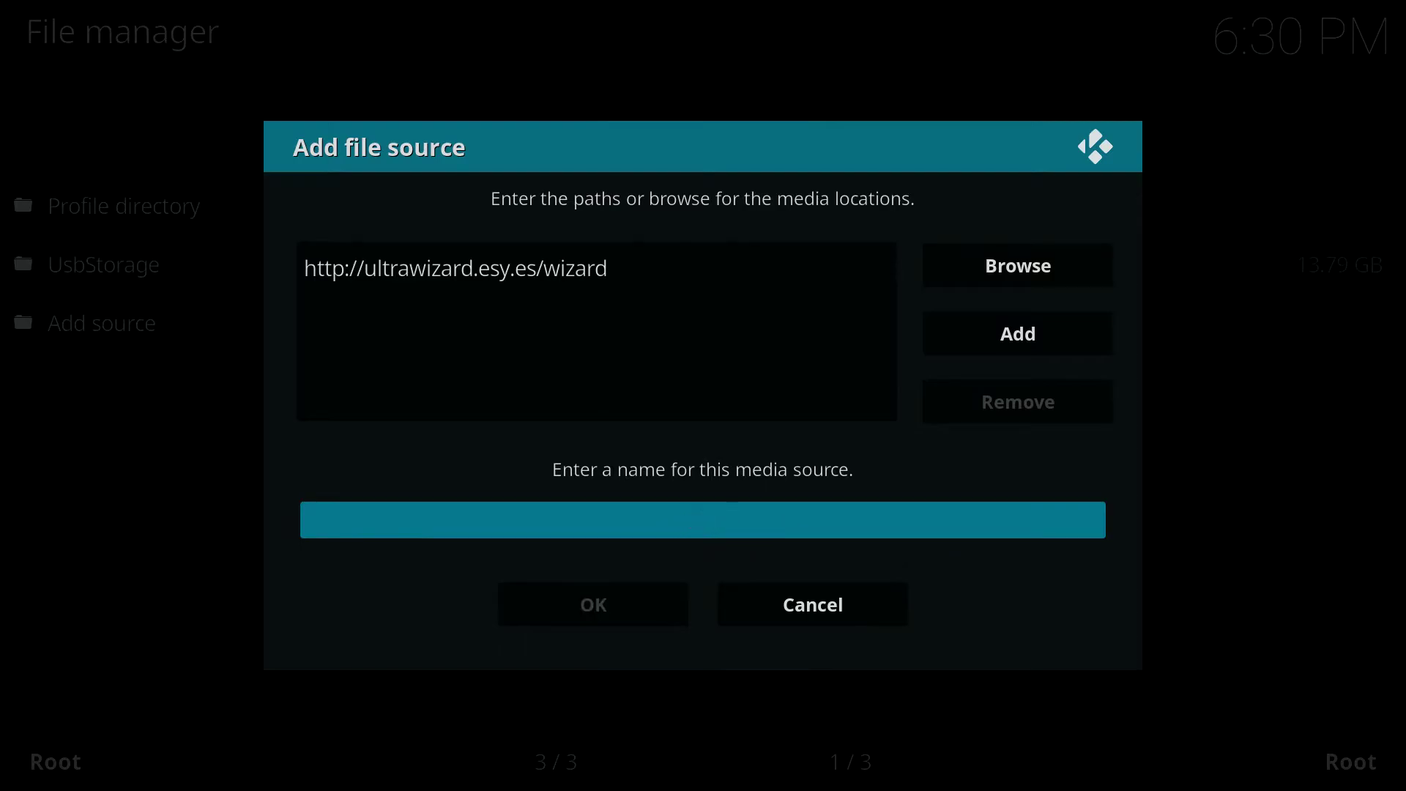
{"action": "type", "text": "ultra"}
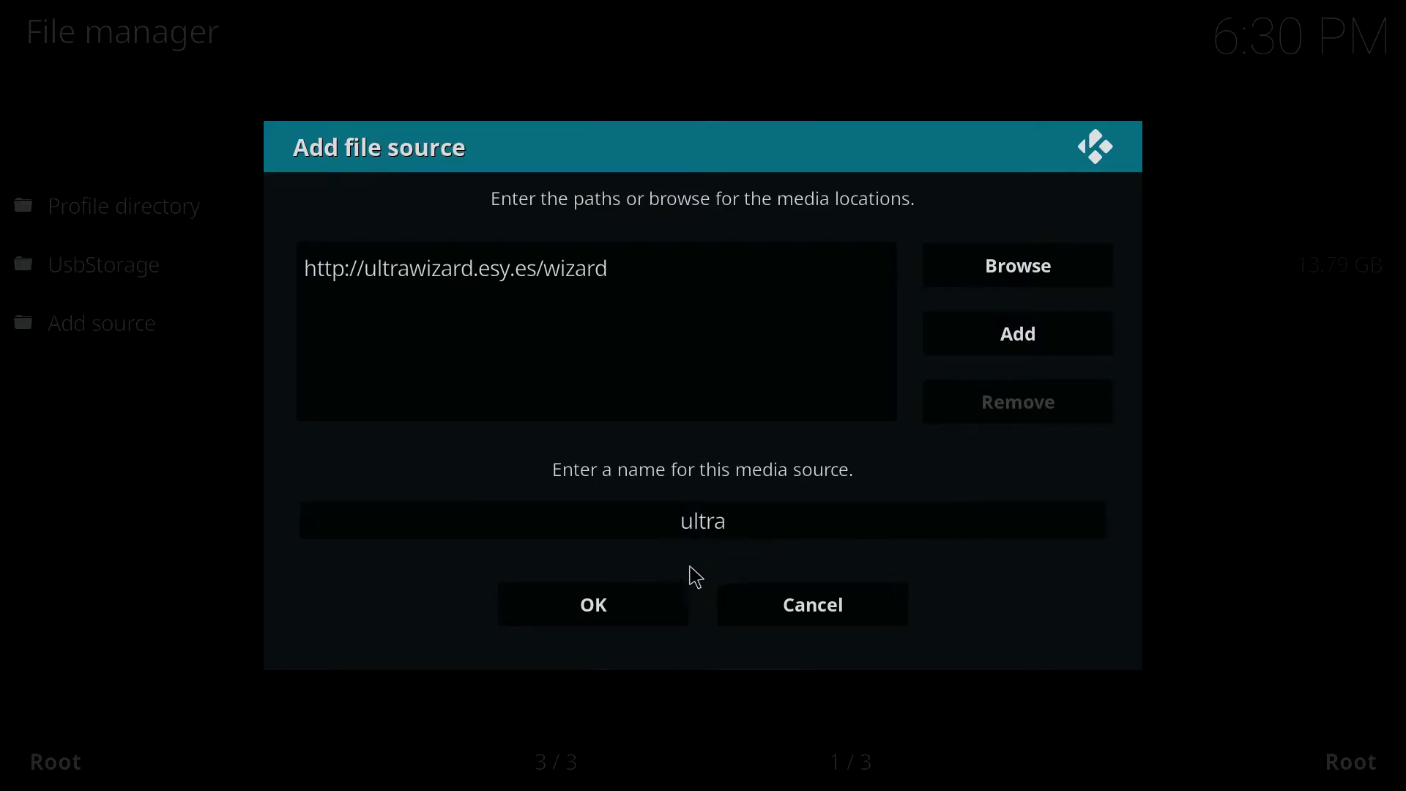
{"action": "left_click", "coordinate": [653, 617]}
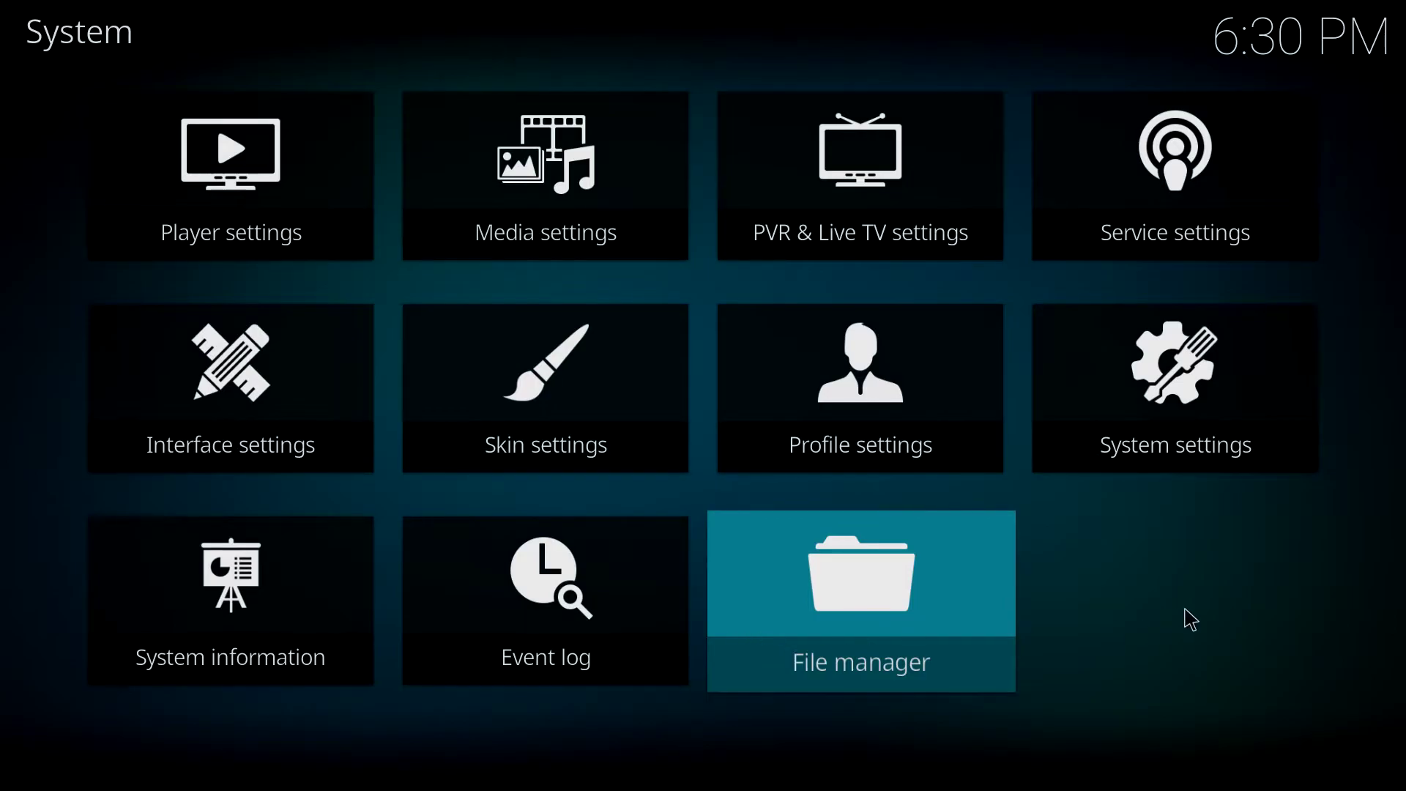
Return from the System menu to the home screen and open Add-ons in the sidebar
{"action": "key", "text": "Escape"}
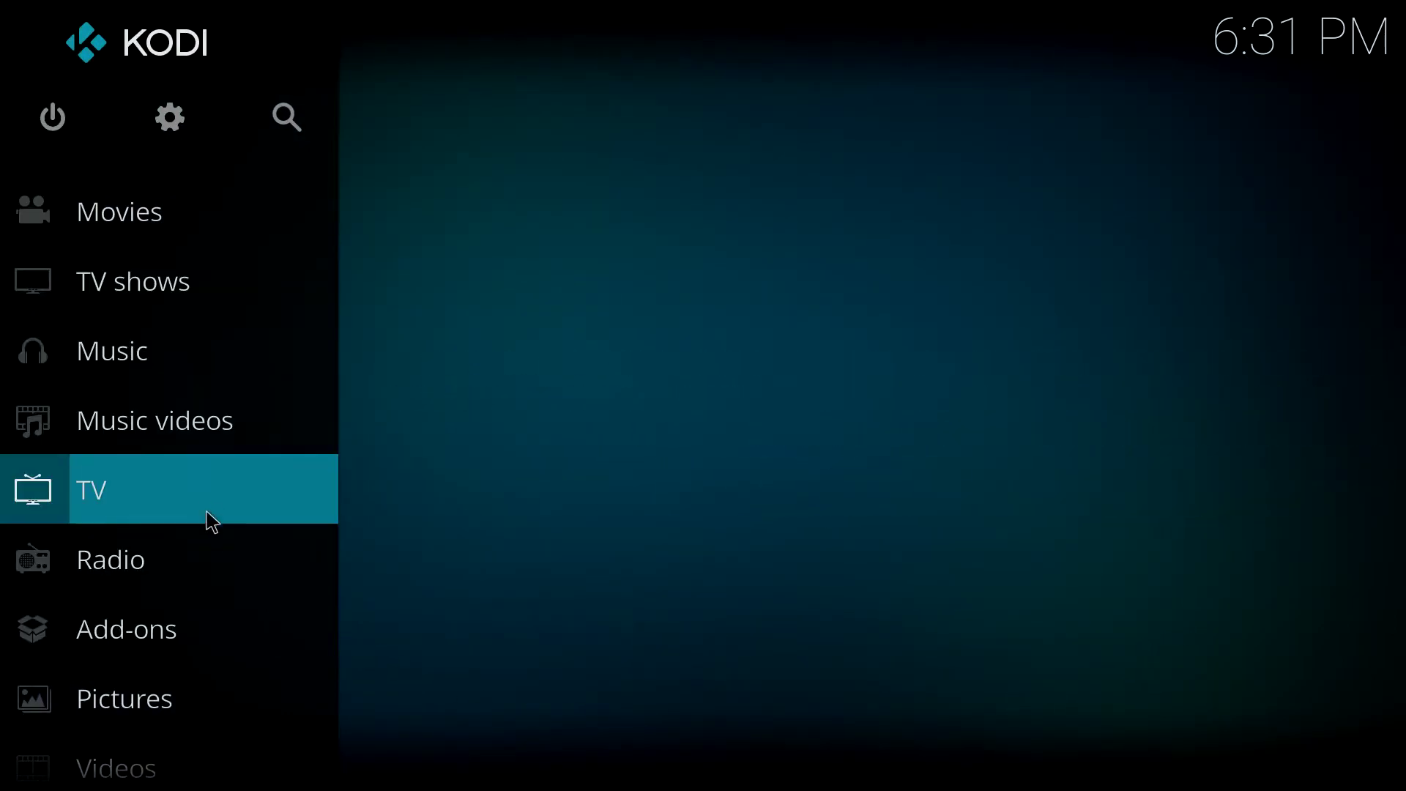
{"action": "mouse_move", "coordinate": [202, 628]}
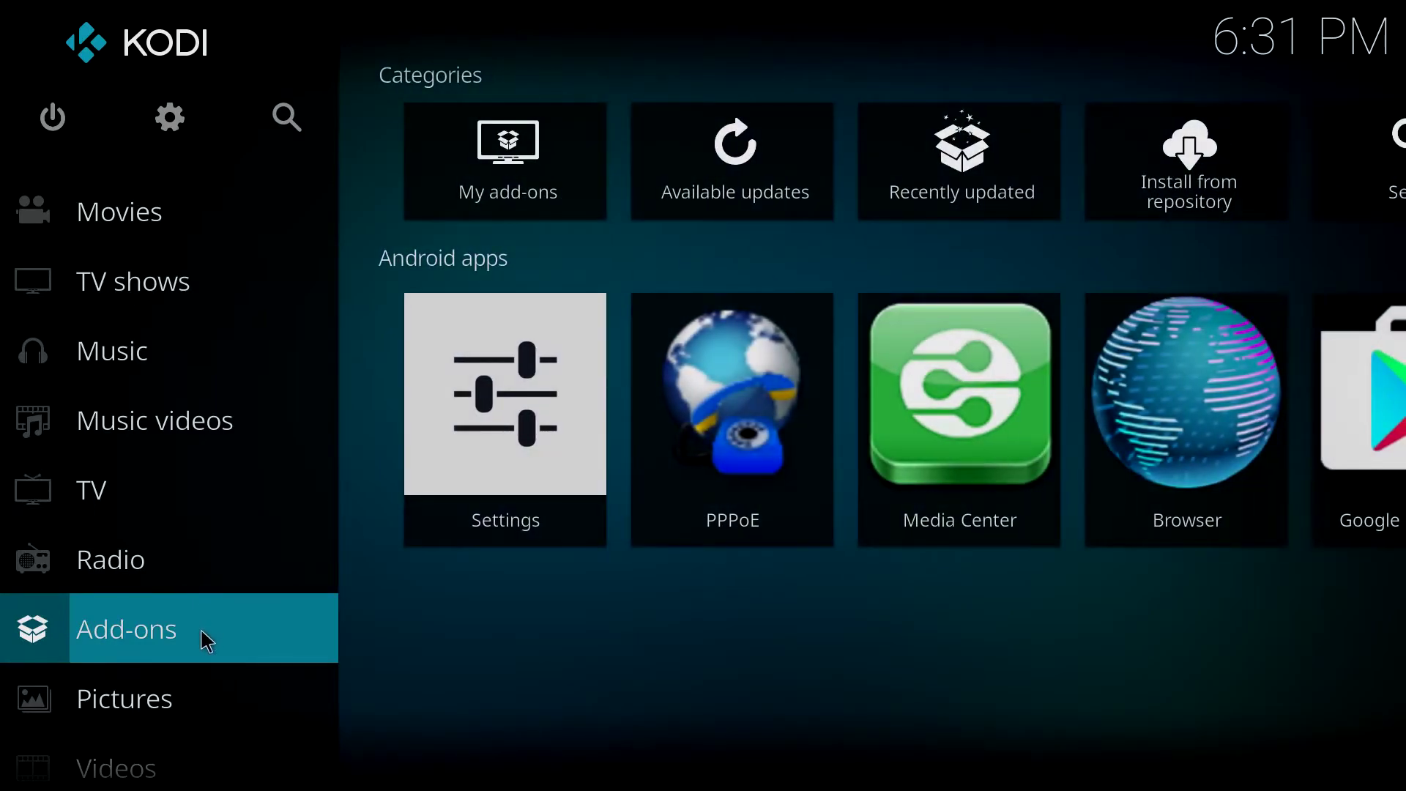
{"action": "left_click", "coordinate": [208, 641]}
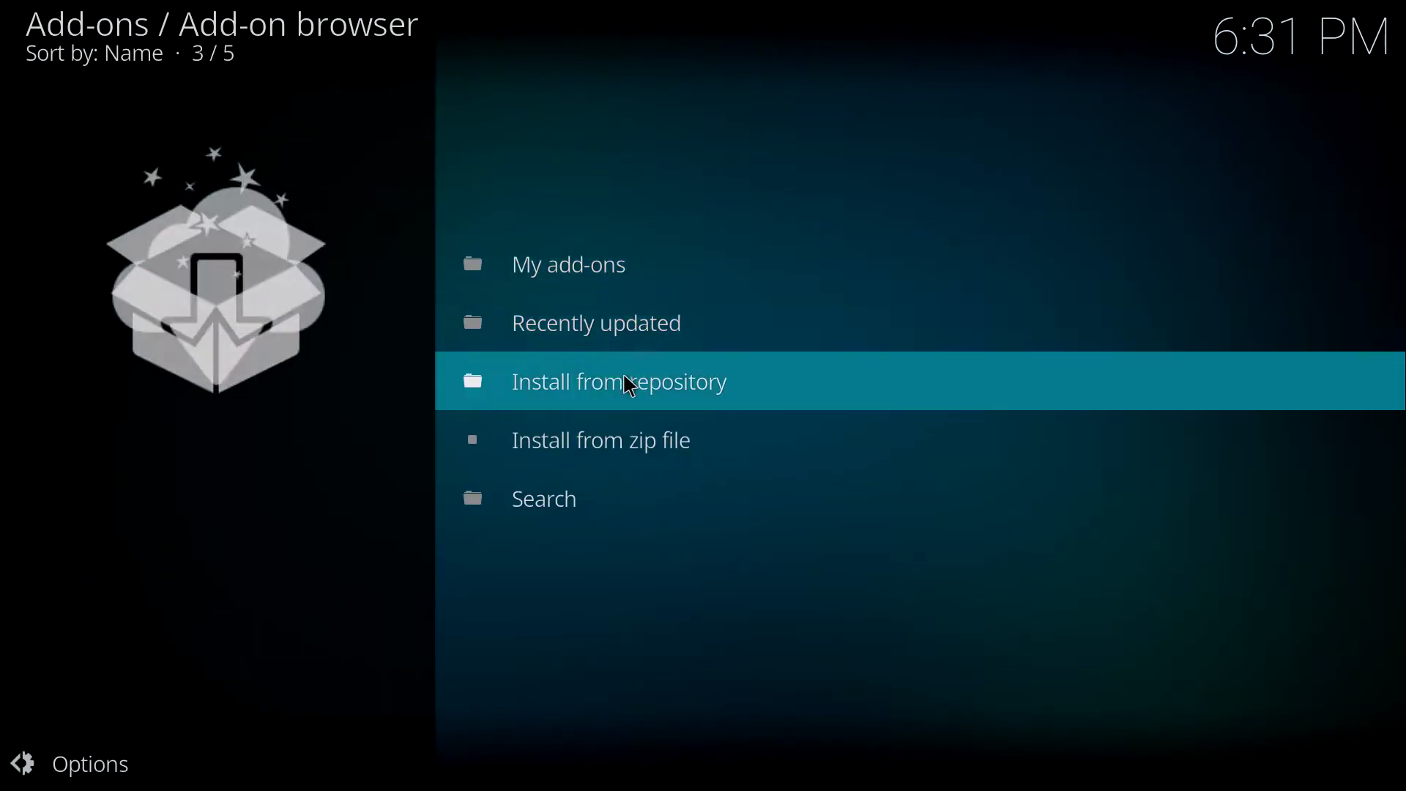
Install plugin.program.ultrawizard.zip from the 'ultra' source via Install from zip file
{"action": "left_click", "coordinate": [635, 451]}
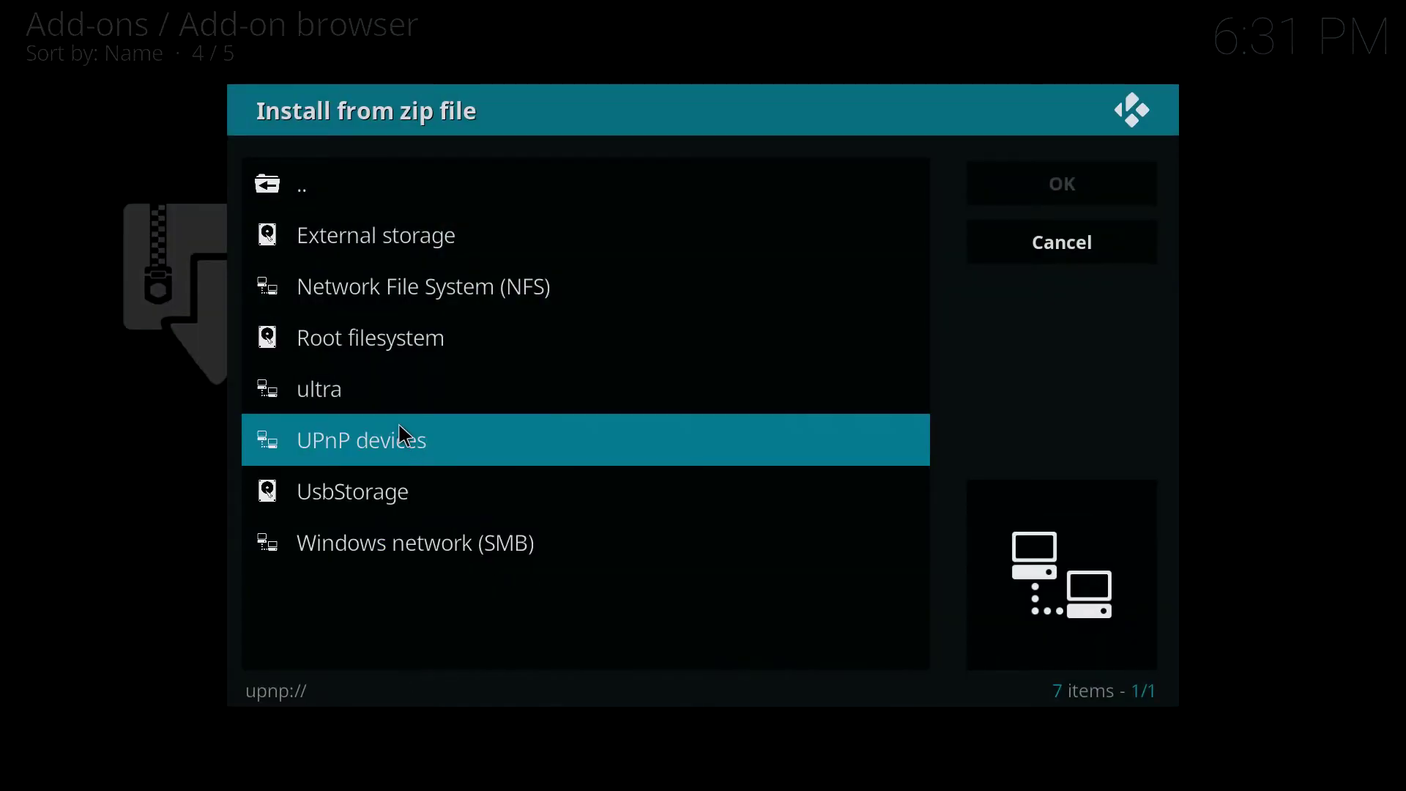
{"action": "left_click", "coordinate": [339, 403]}
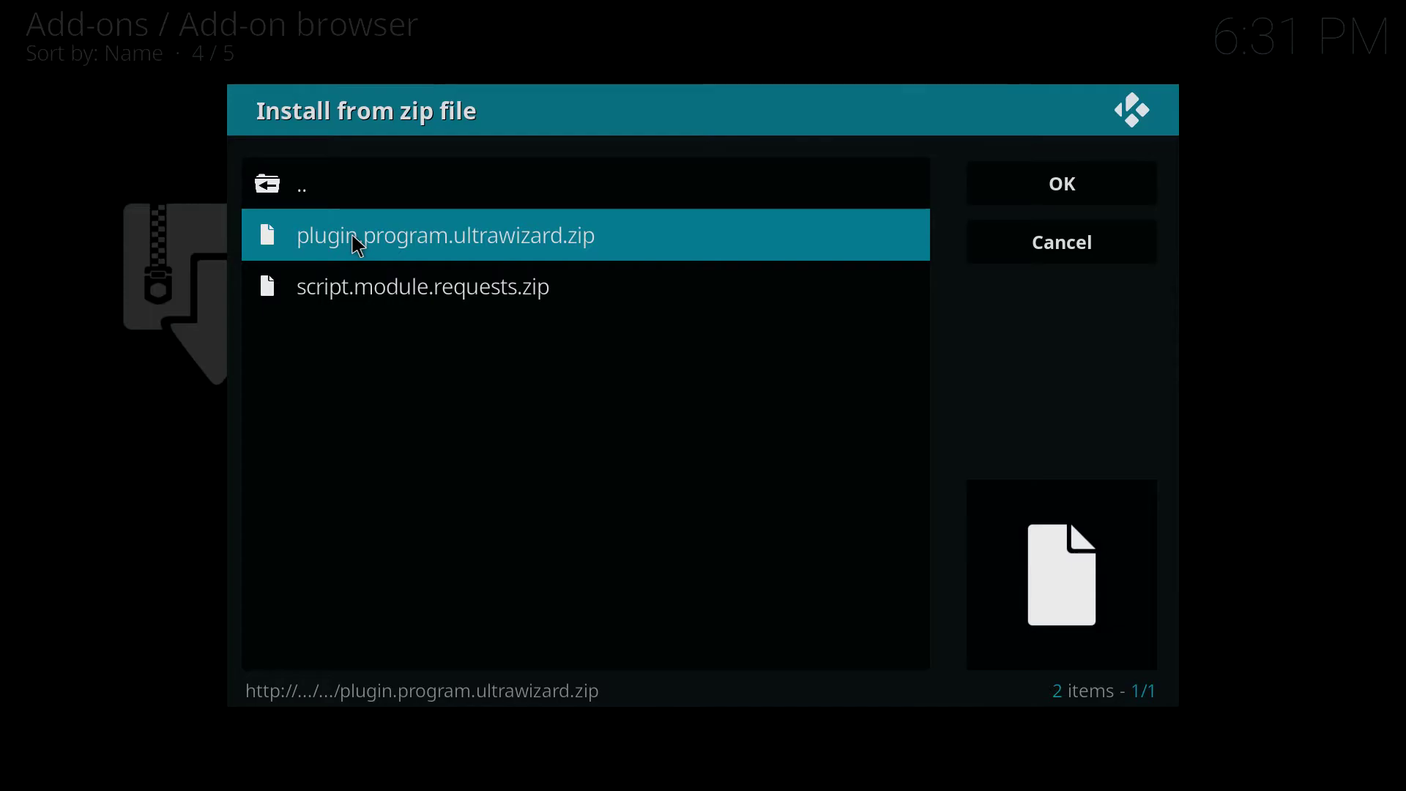
{"action": "left_click", "coordinate": [359, 246]}
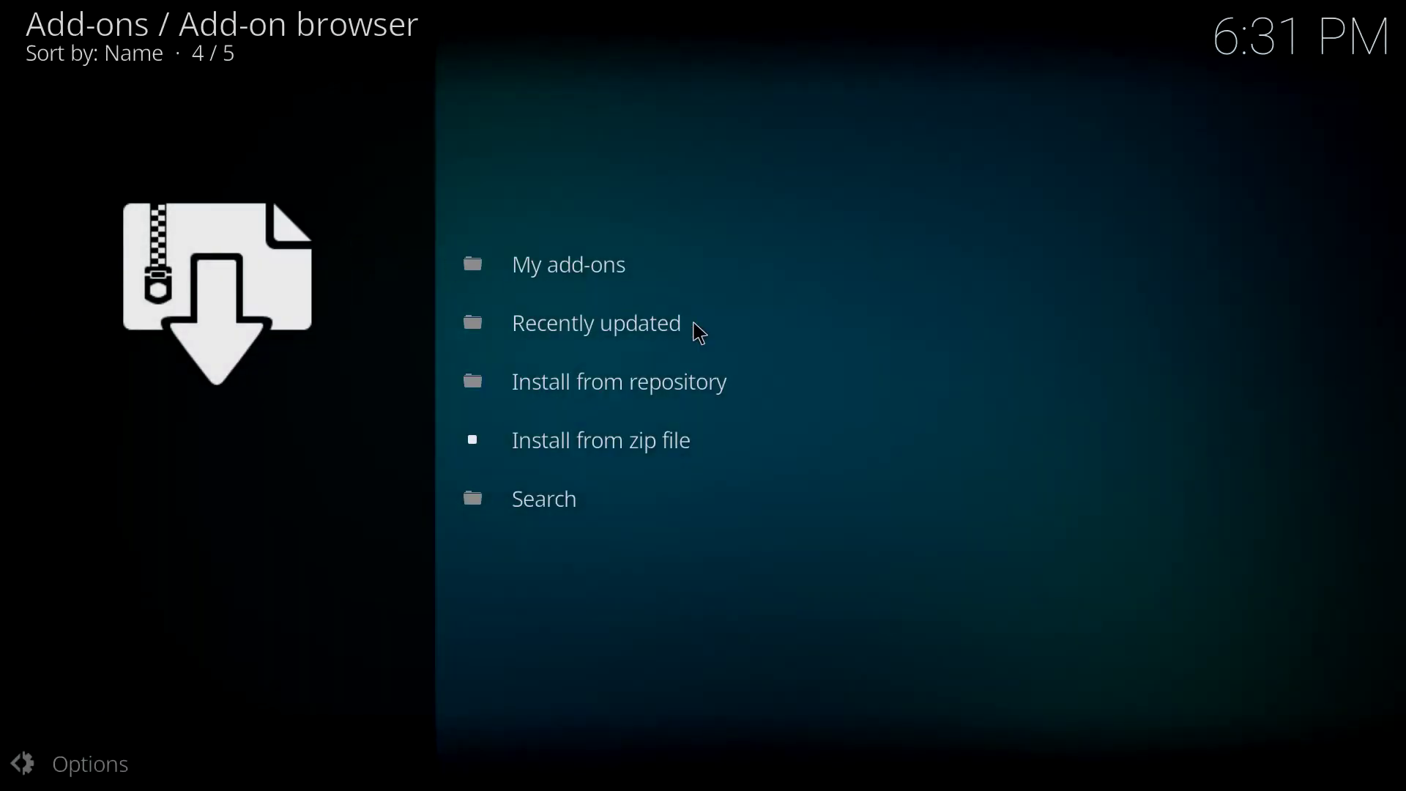
{"action": "key", "text": "Down"}
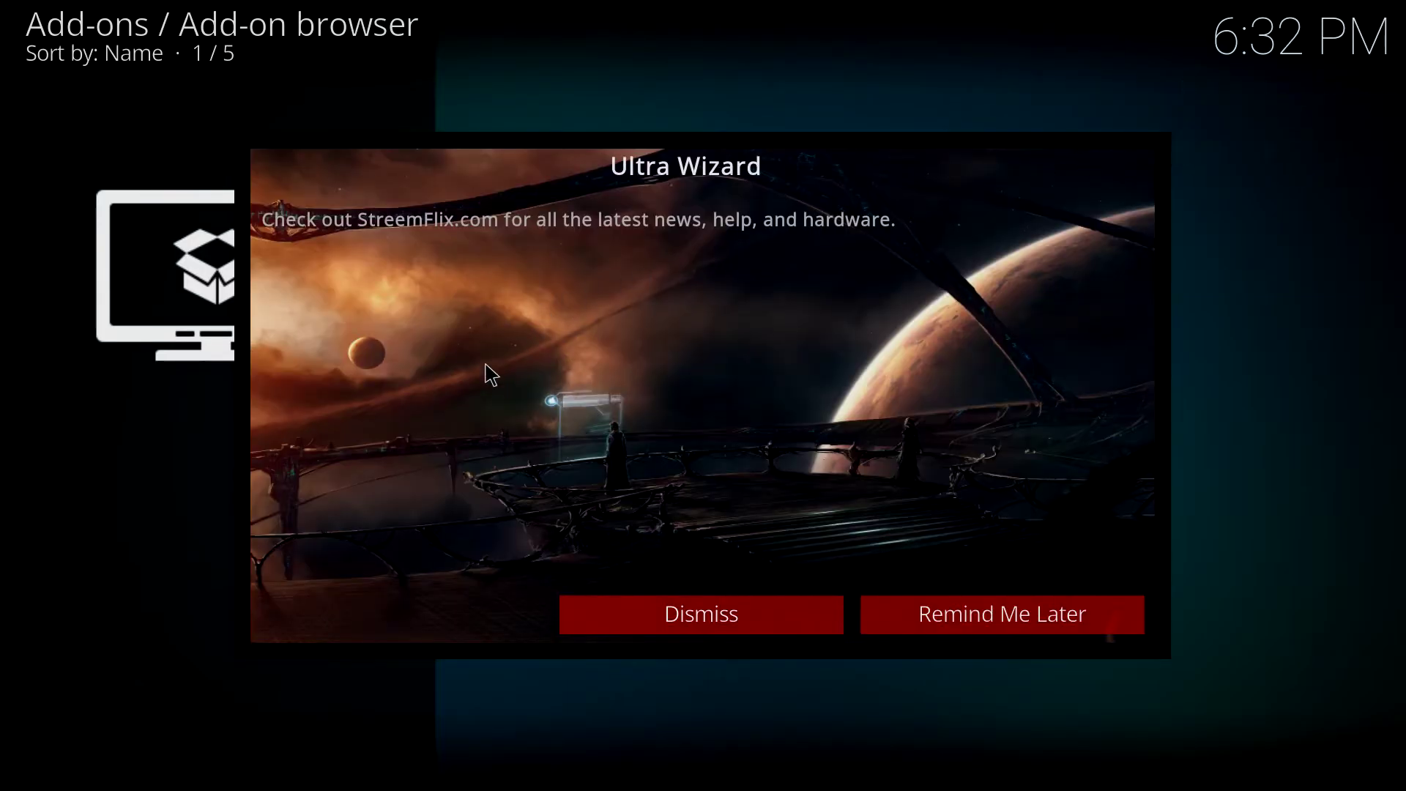
Dismiss the Ultra Wizard news pop-ups, open the Build Menu, and Ignore the no-build reminder
{"action": "left_click", "coordinate": [736, 619]}
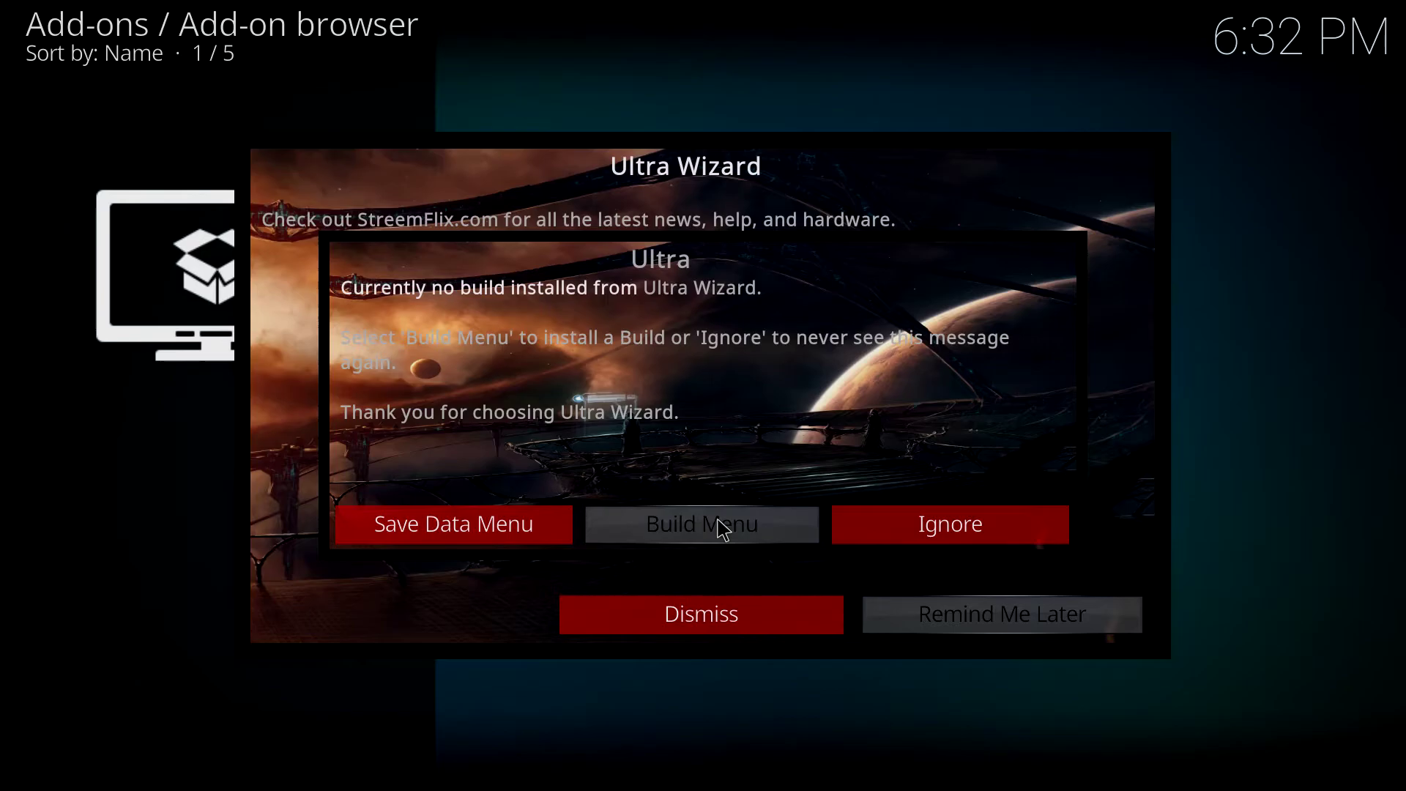
{"action": "left_click", "coordinate": [754, 527]}
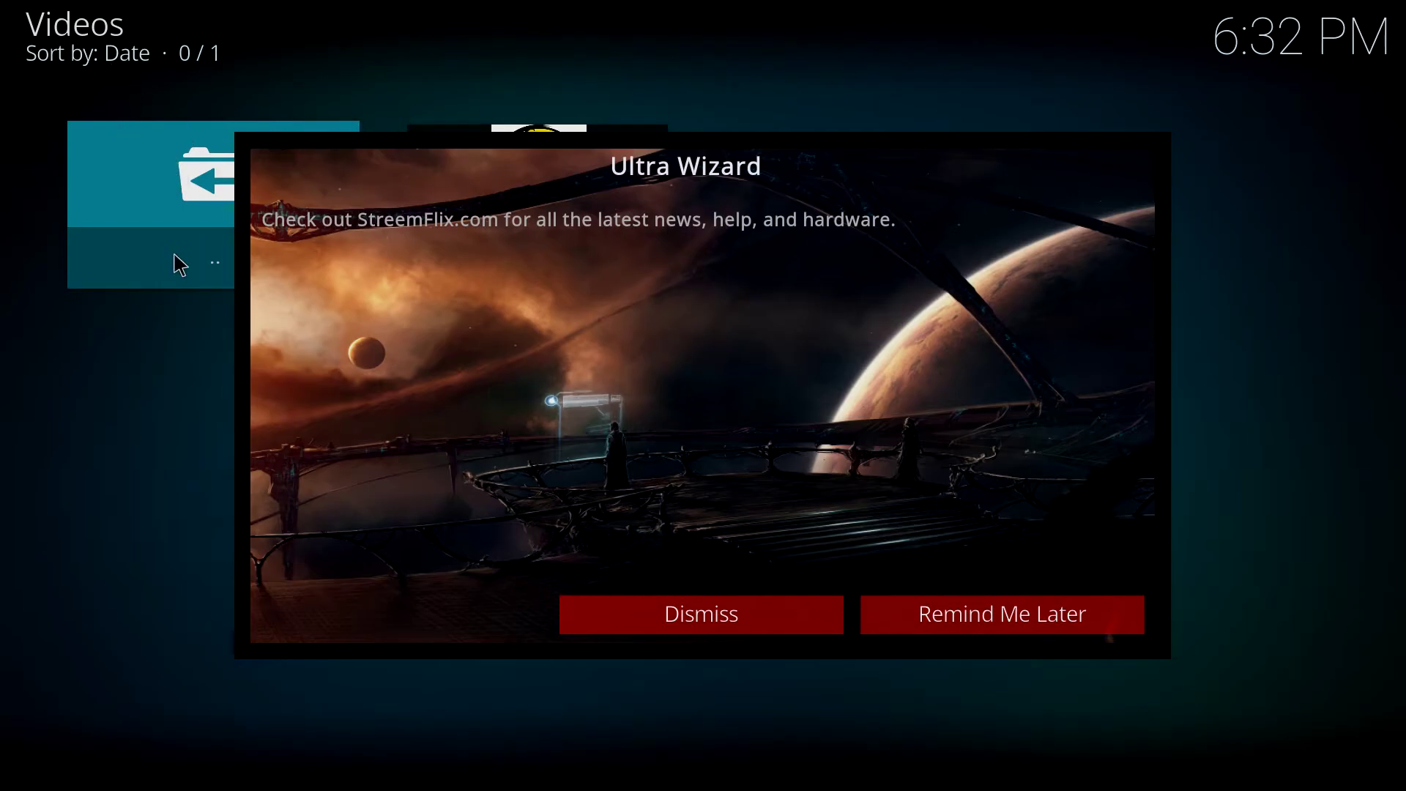
{"action": "left_click", "coordinate": [711, 626]}
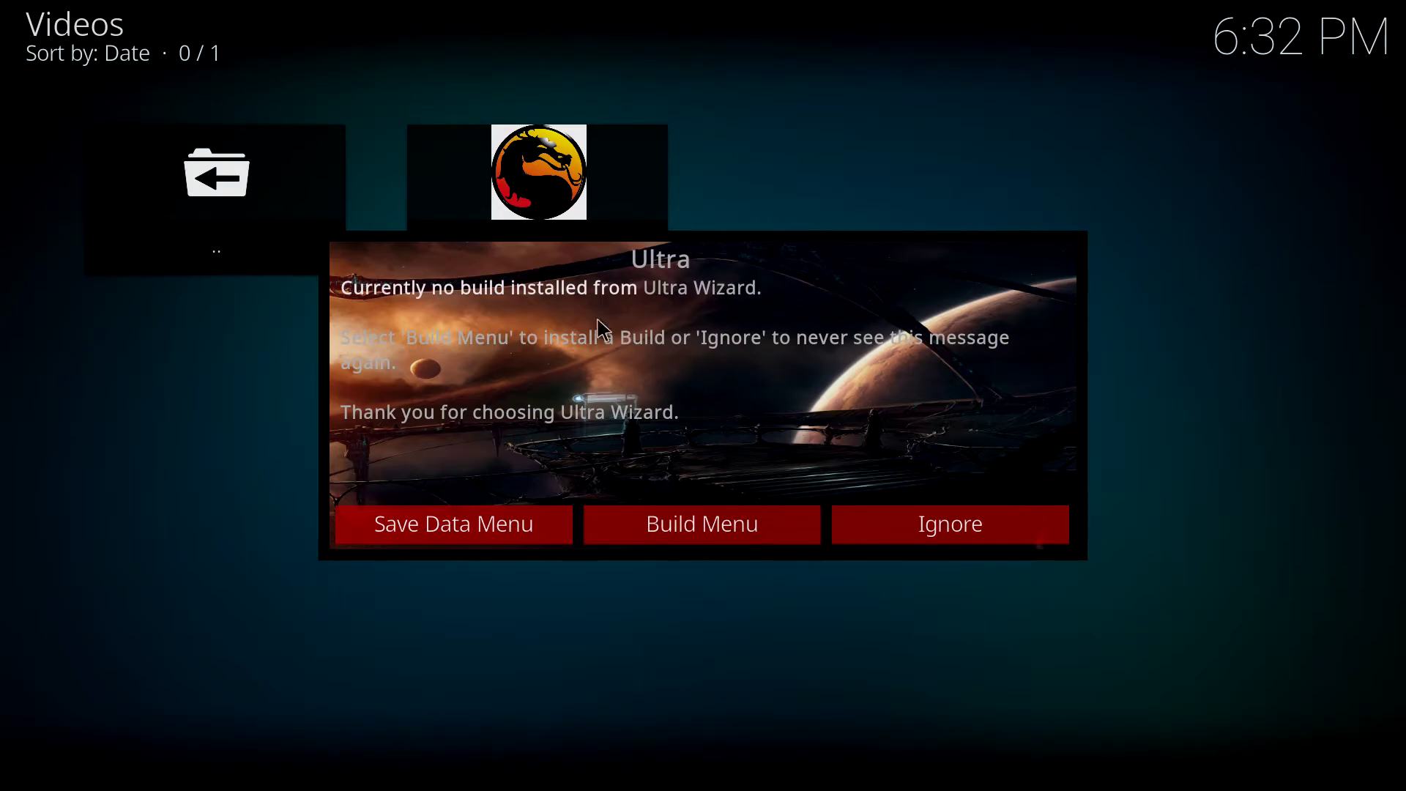
{"action": "left_click", "coordinate": [956, 533]}
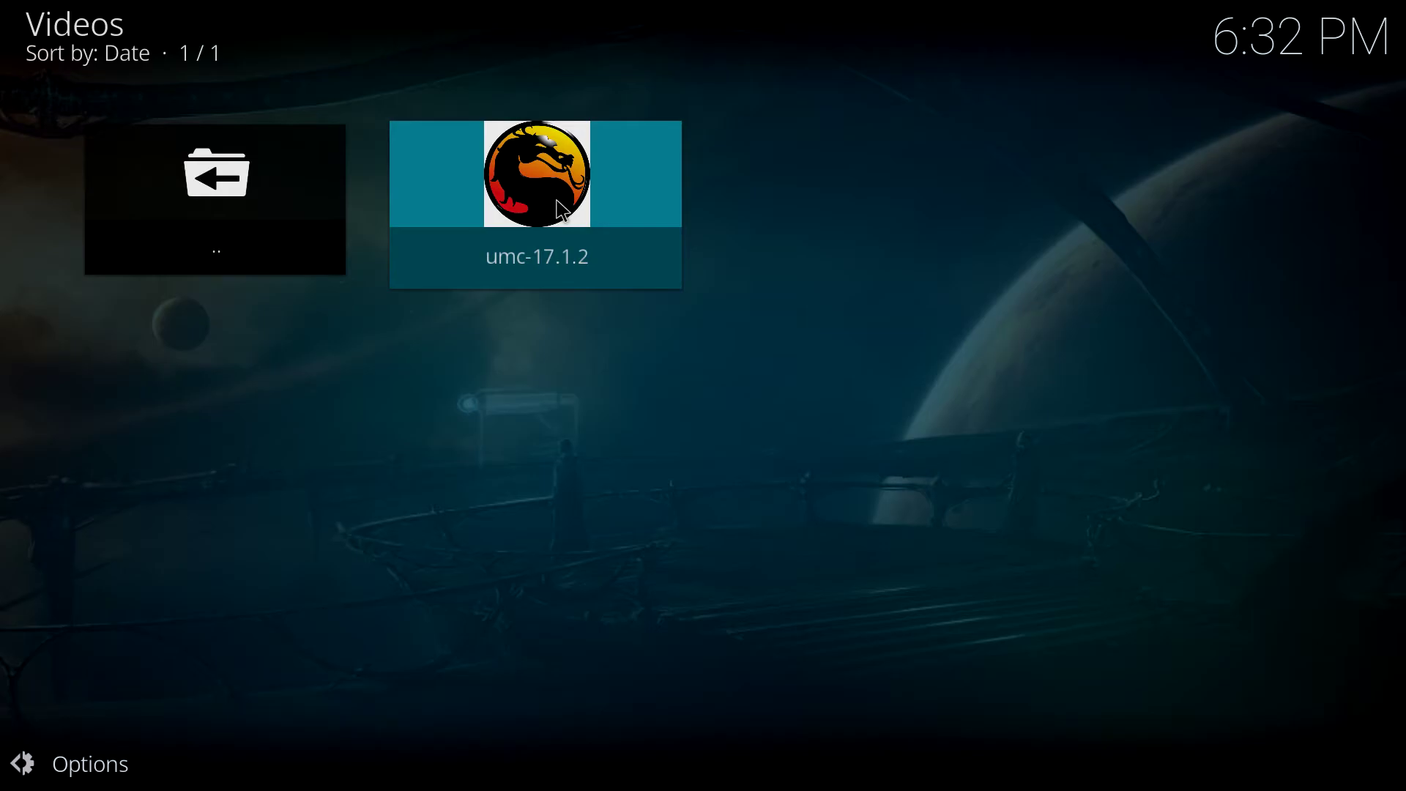
Select the umc-17.1.2 build tile to start its installation
{"action": "left_click", "coordinate": [562, 212]}
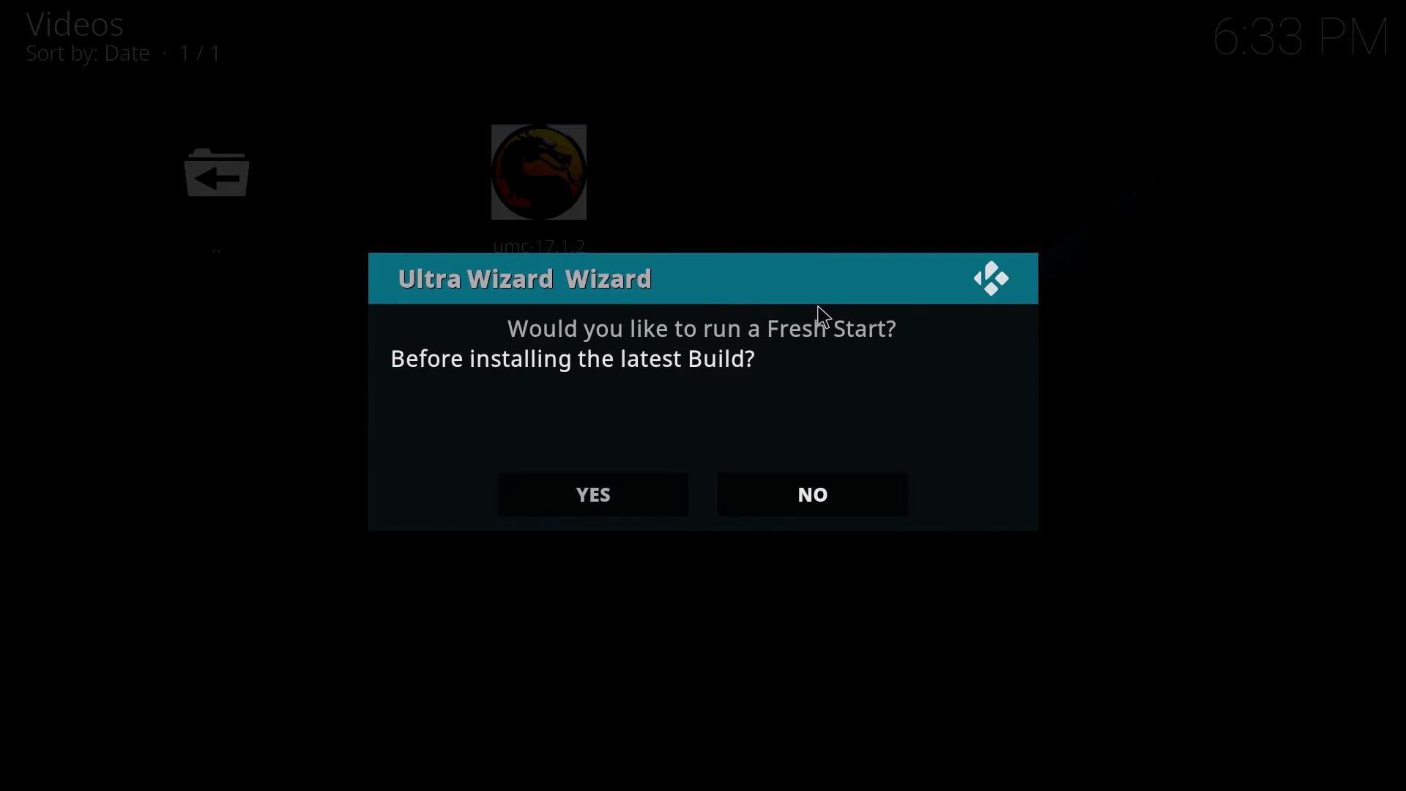
Skip Fresh Start and let the umc-17.1.2 build download and extract with 0 errors
{"action": "left_click", "coordinate": [828, 501]}
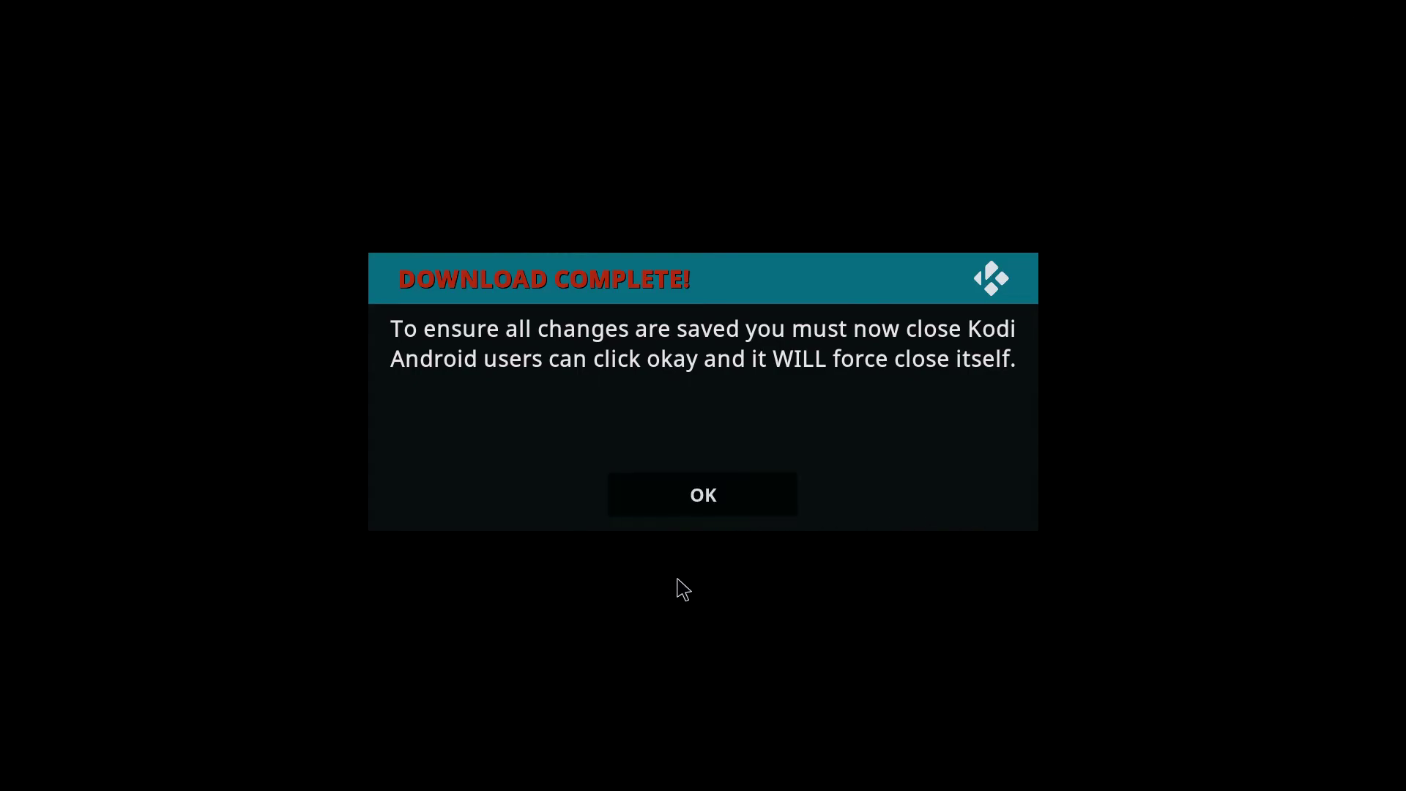
Acknowledge the download-complete notice, force close Kodi, then relaunch it from the Kodi Media Center tile
{"action": "left_click", "coordinate": [706, 503]}
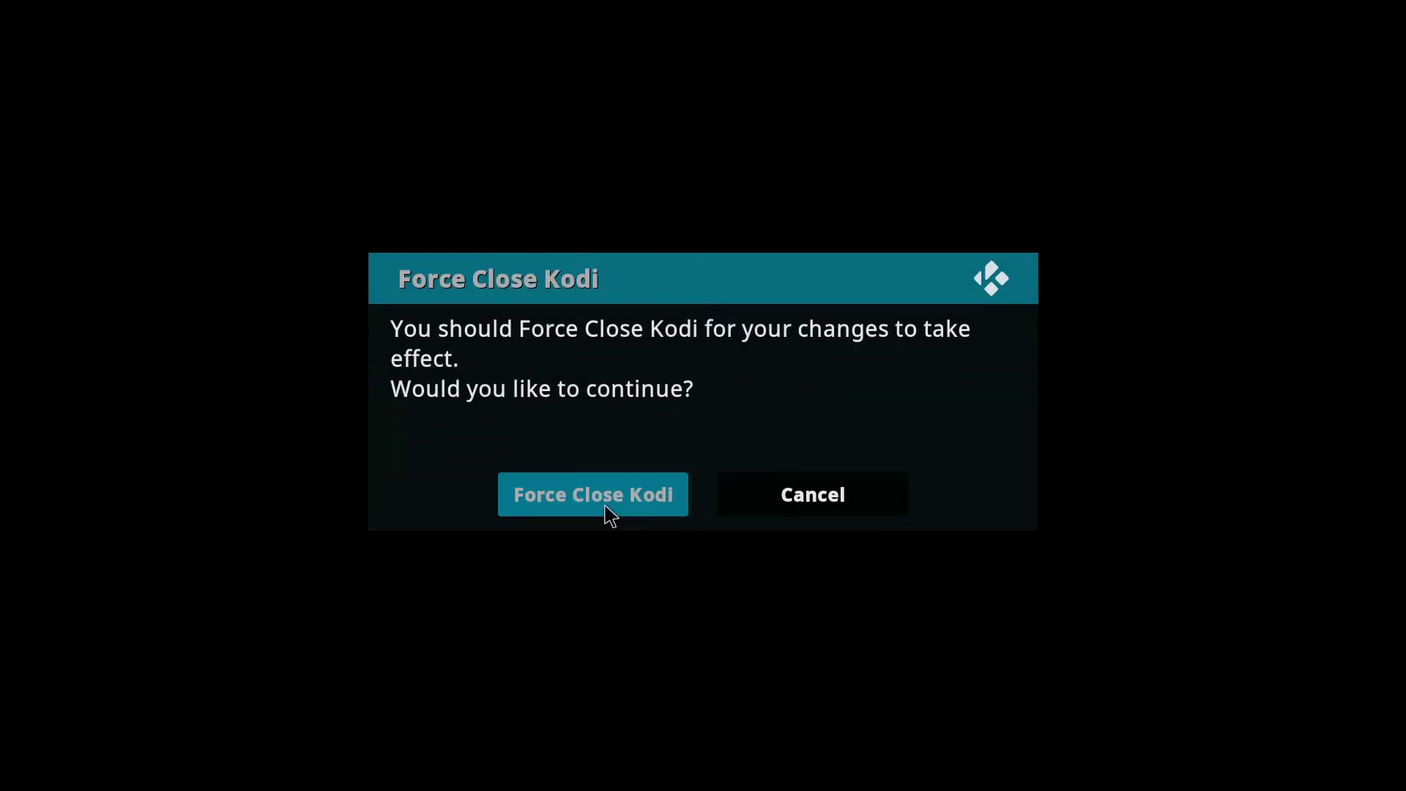
{"action": "left_click", "coordinate": [605, 503]}
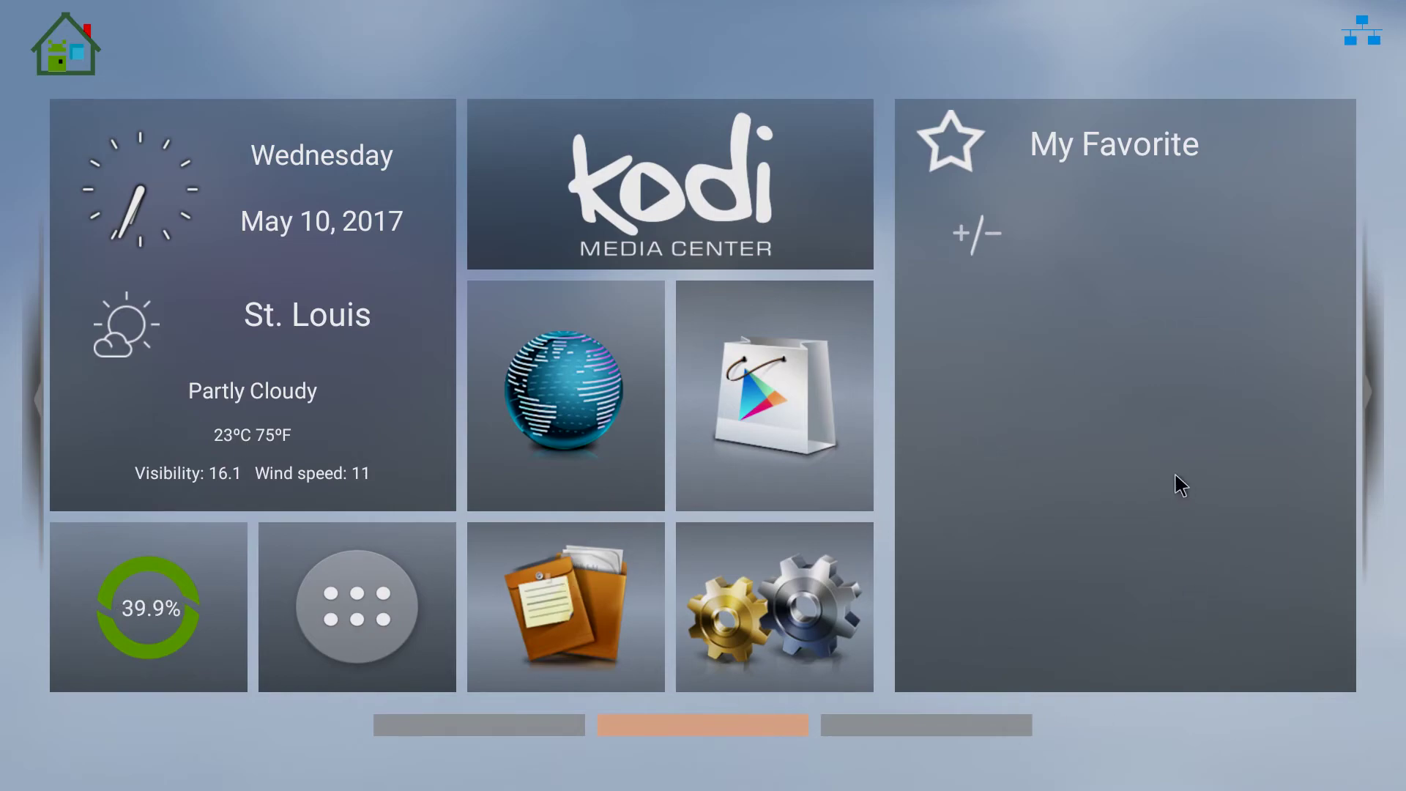
{"action": "left_click", "coordinate": [712, 195]}
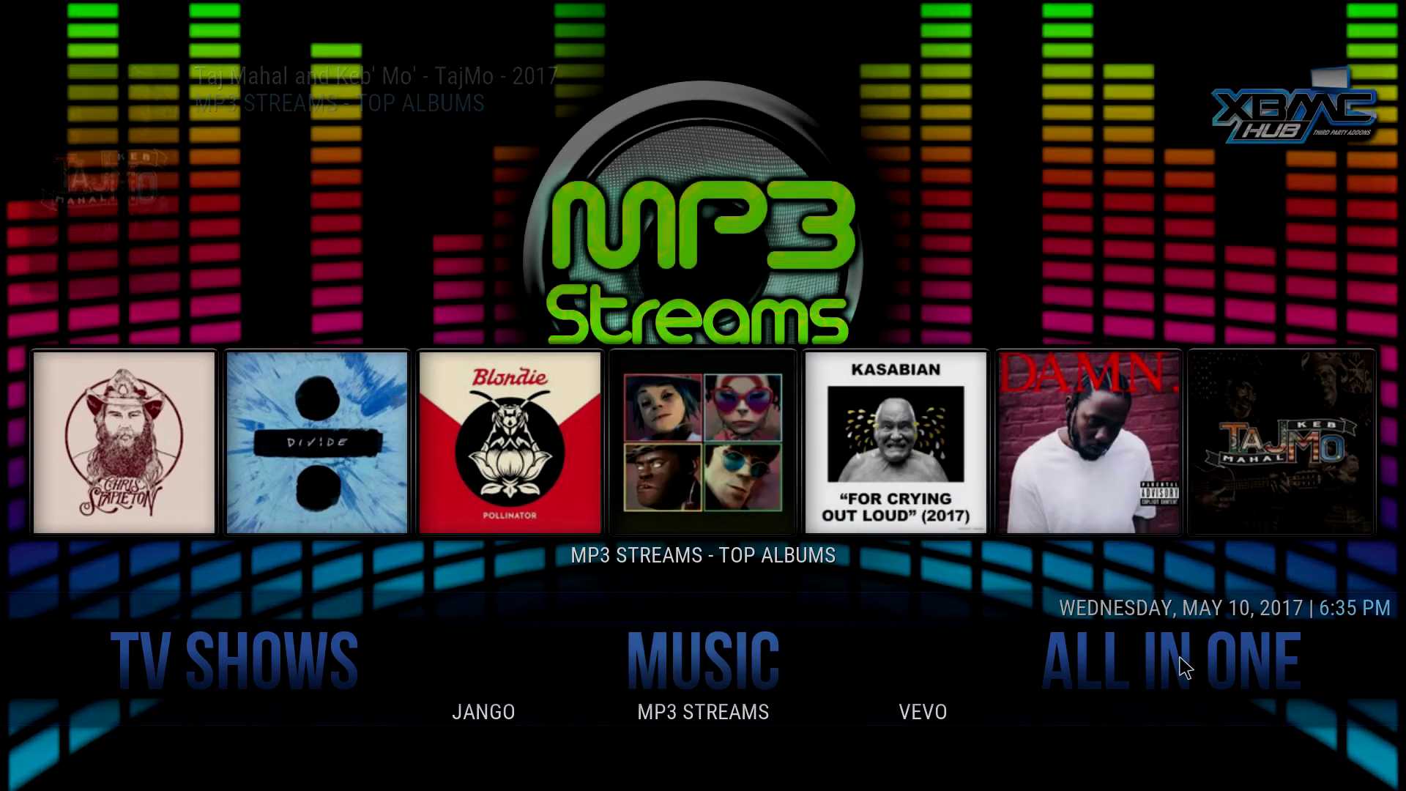
Cycle the home menu from ALL IN ONE through SYSTEM, MOVIES and TV SHOWS, then round again
{"action": "left_click", "coordinate": [1119, 681]}
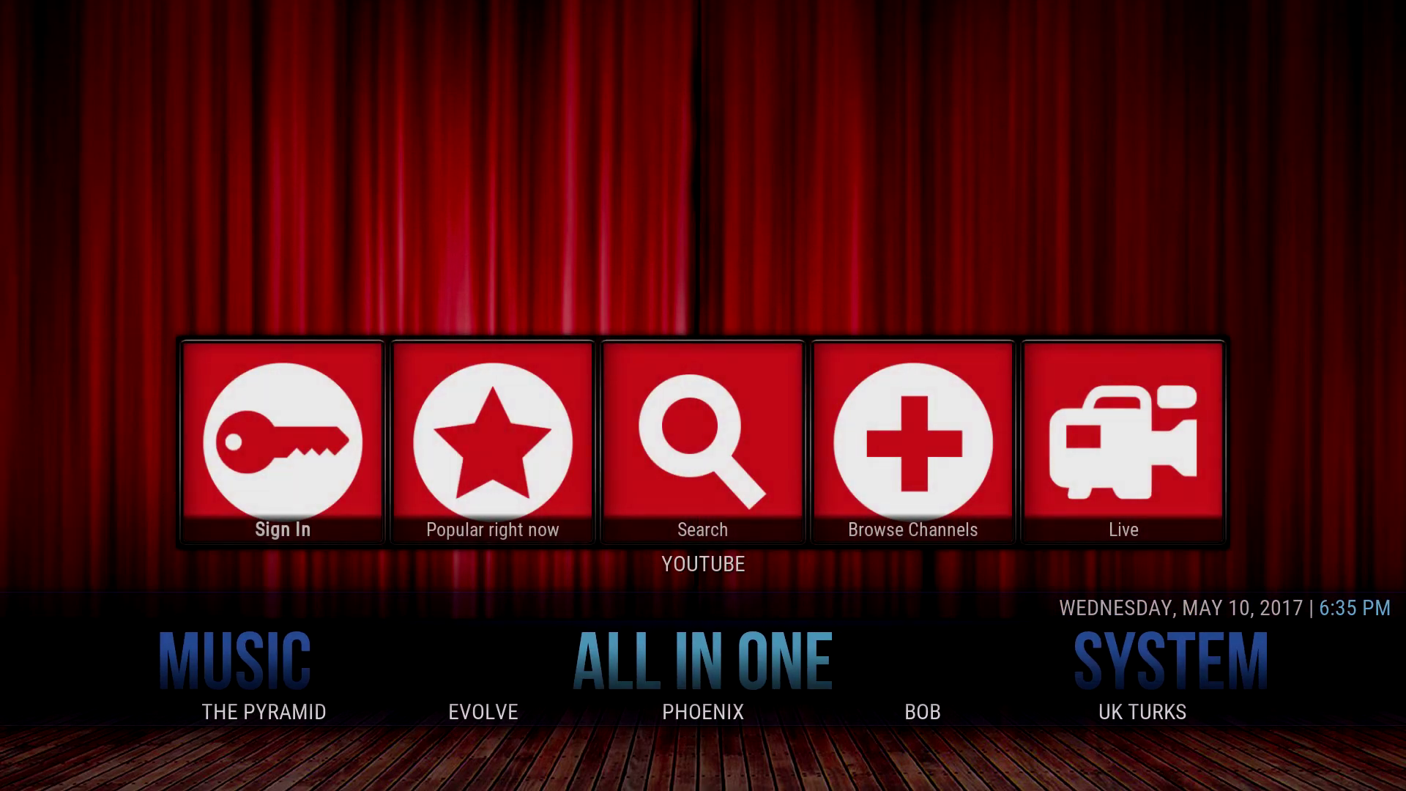
{"action": "key", "text": "Right"}
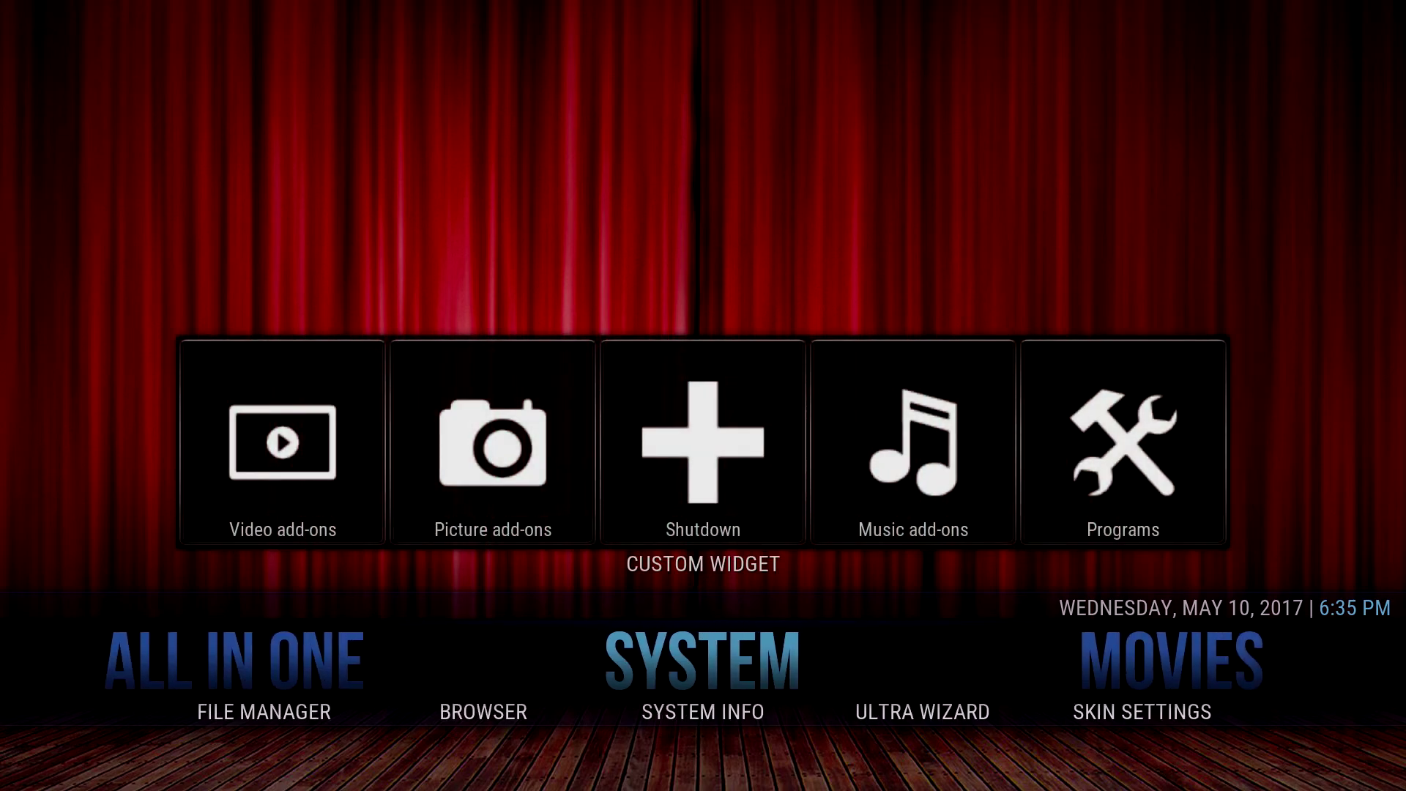
{"action": "key", "text": "Right"}
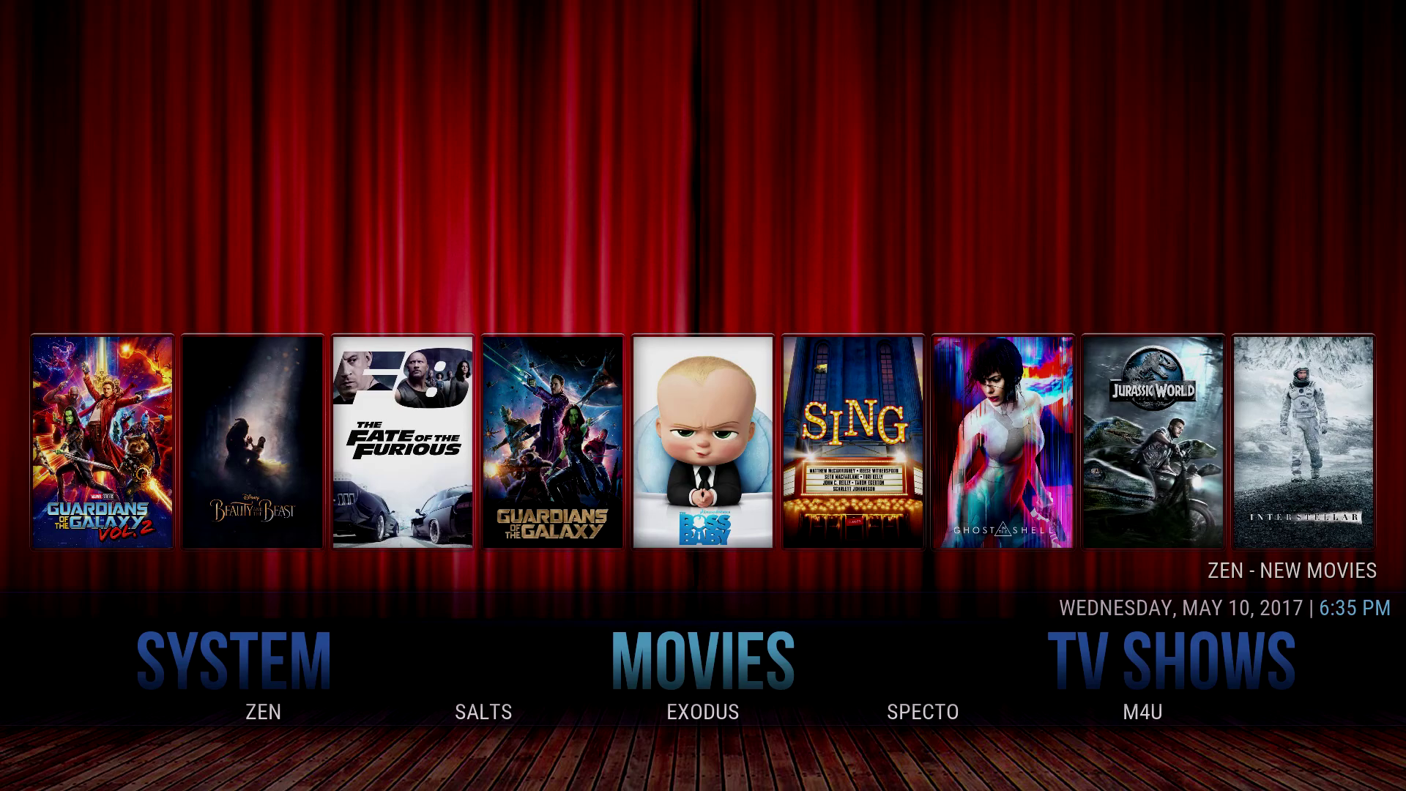
{"action": "key", "text": "Right"}
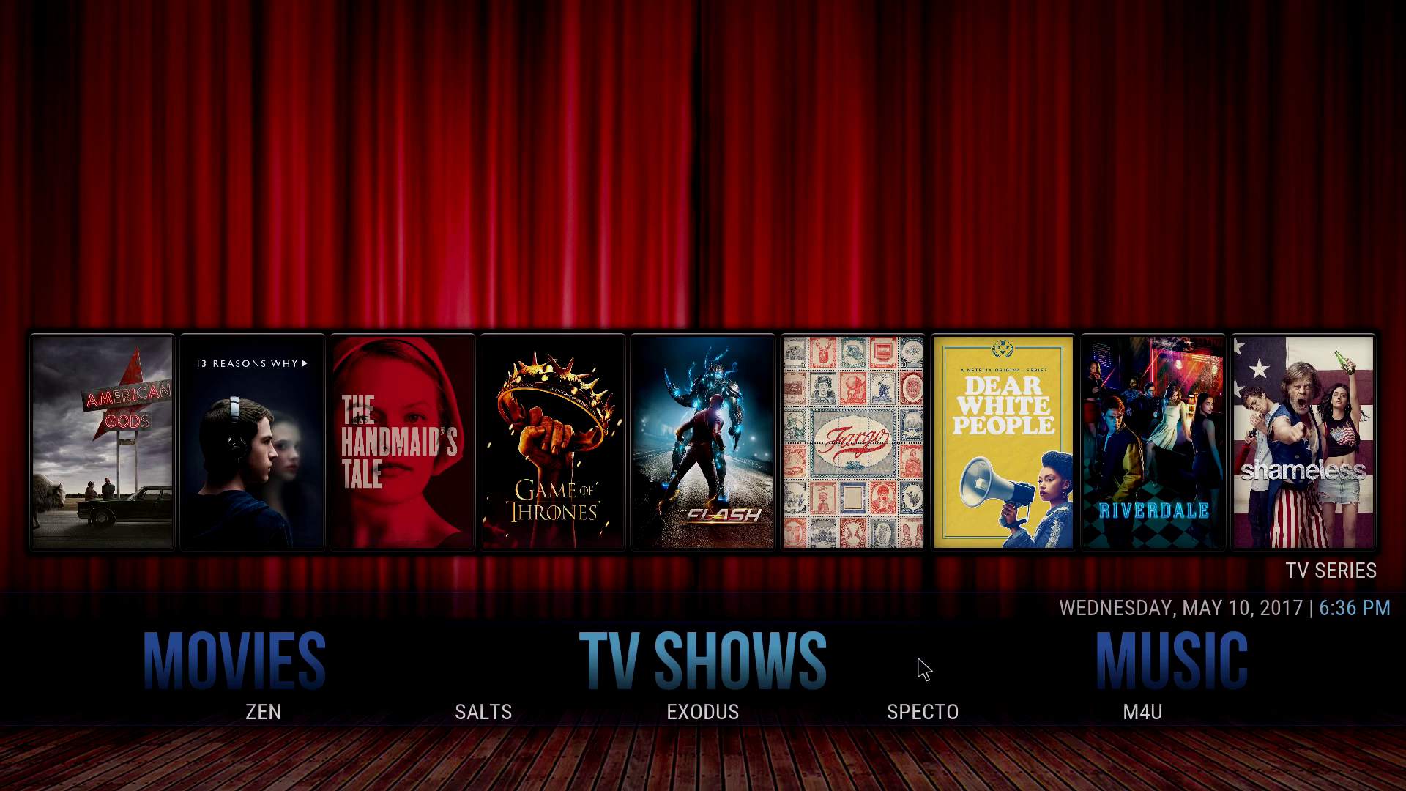
{"action": "key", "text": "Right"}
{"action": "key", "text": "Right"}
{"action": "key", "text": "Right"}
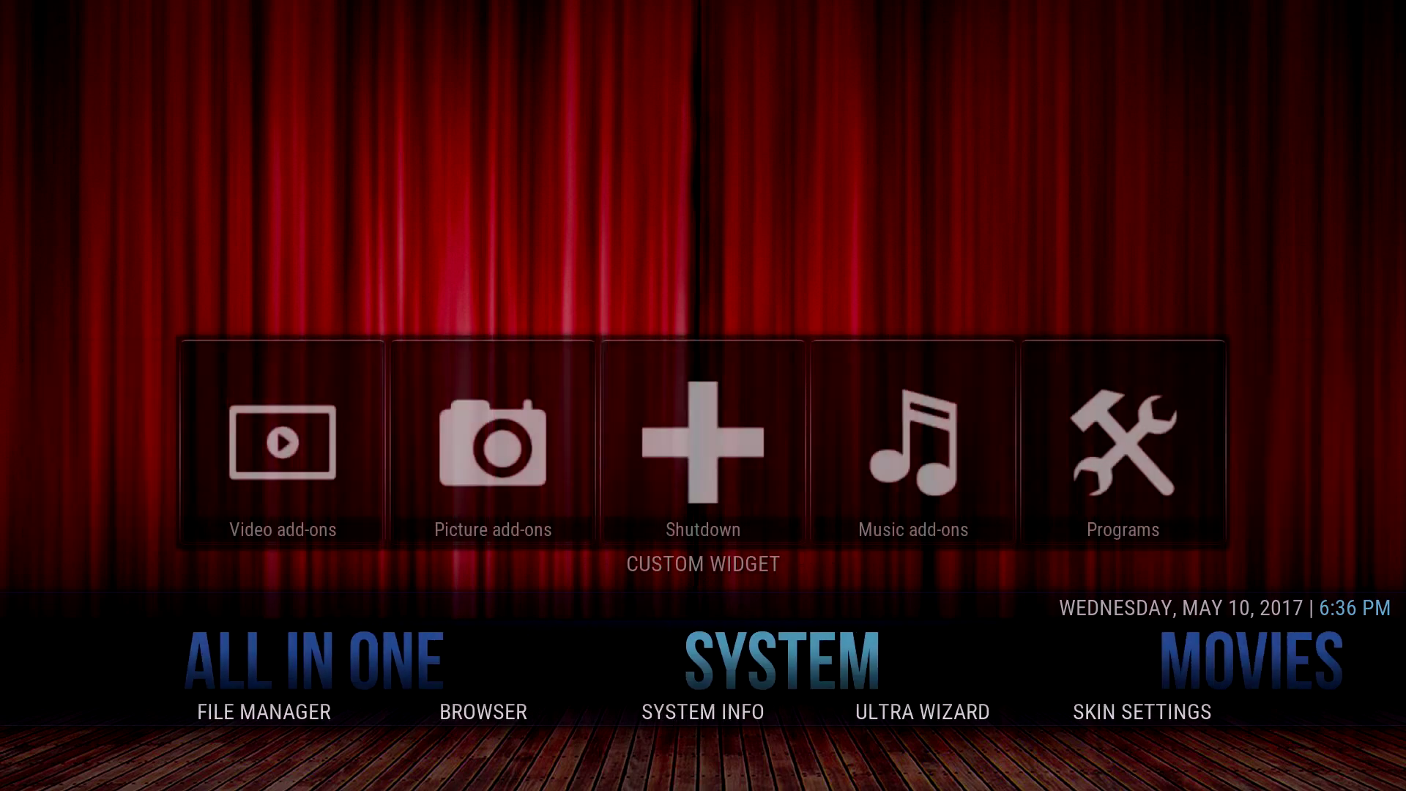
{"action": "key", "text": "Right"}
{"action": "key", "text": "Right"}
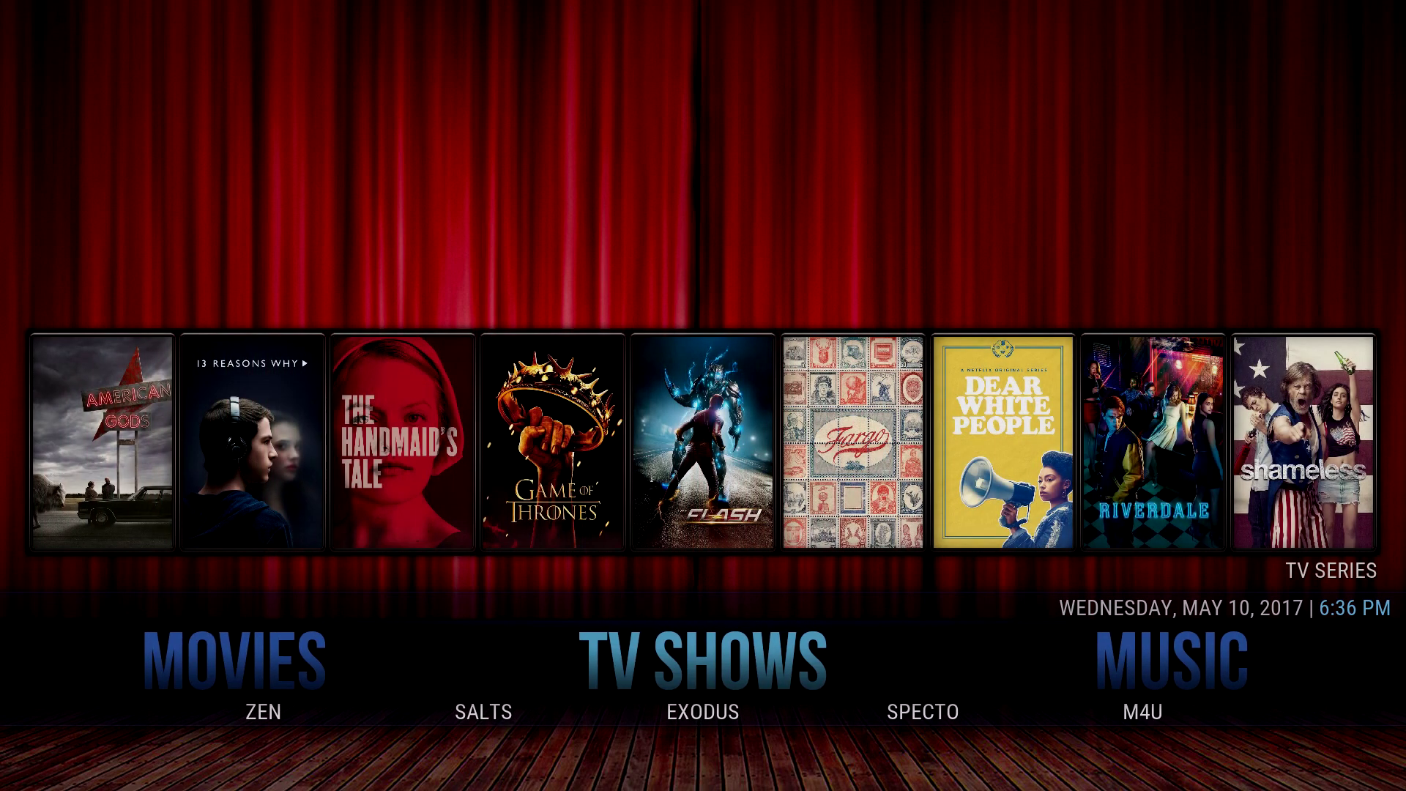
{"action": "key", "text": "Right"}
{"action": "key", "text": "Right"}
{"action": "key", "text": "Right"}
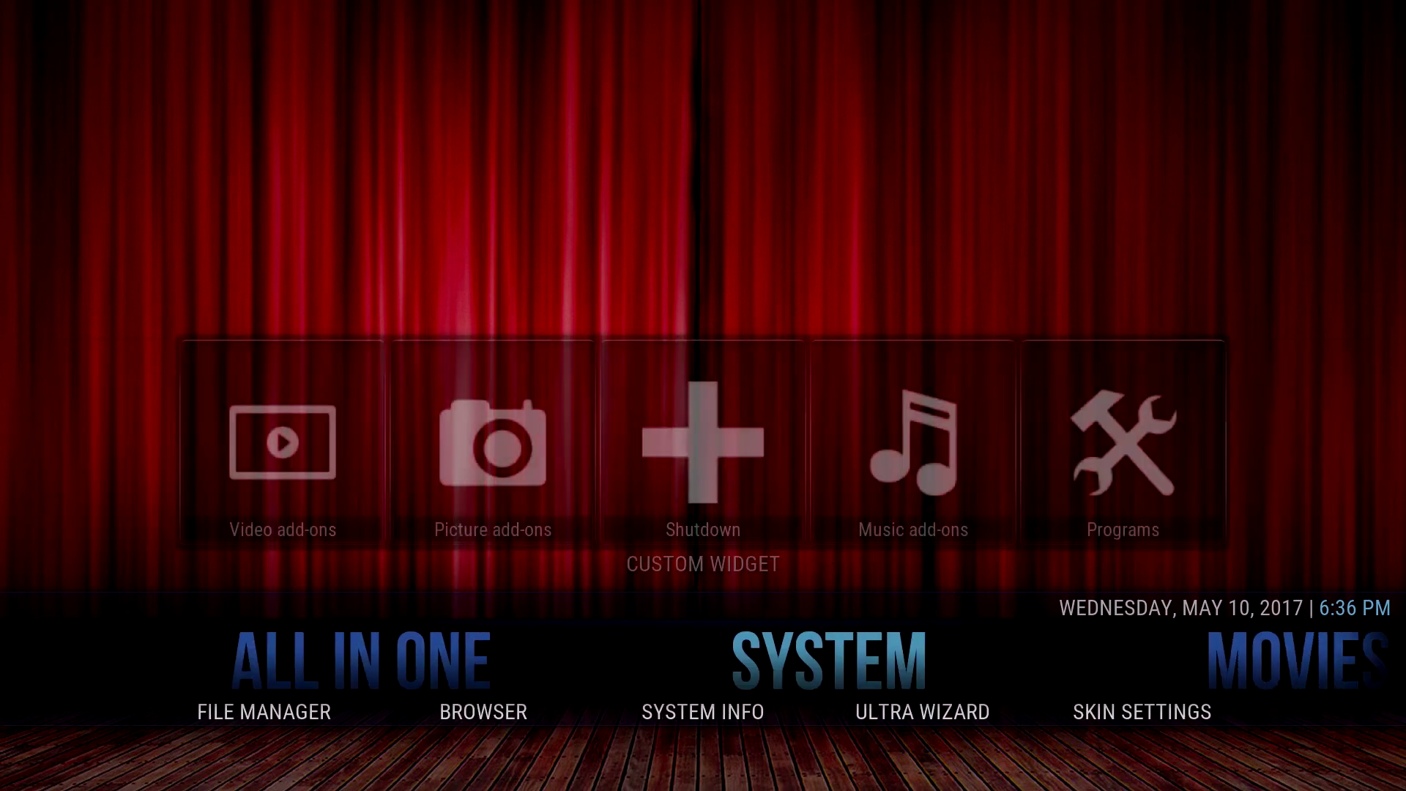